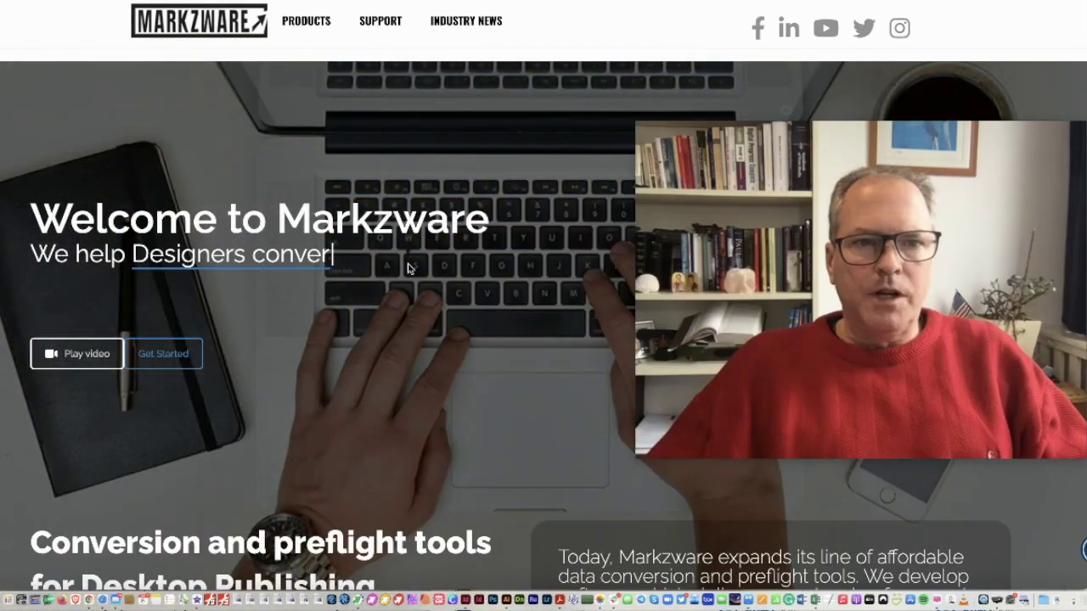
# Step: Open the OmniMarkz product page on the Markzware site and look through its features, purchase options and freebie download
pyautogui.moveTo(325, 26)
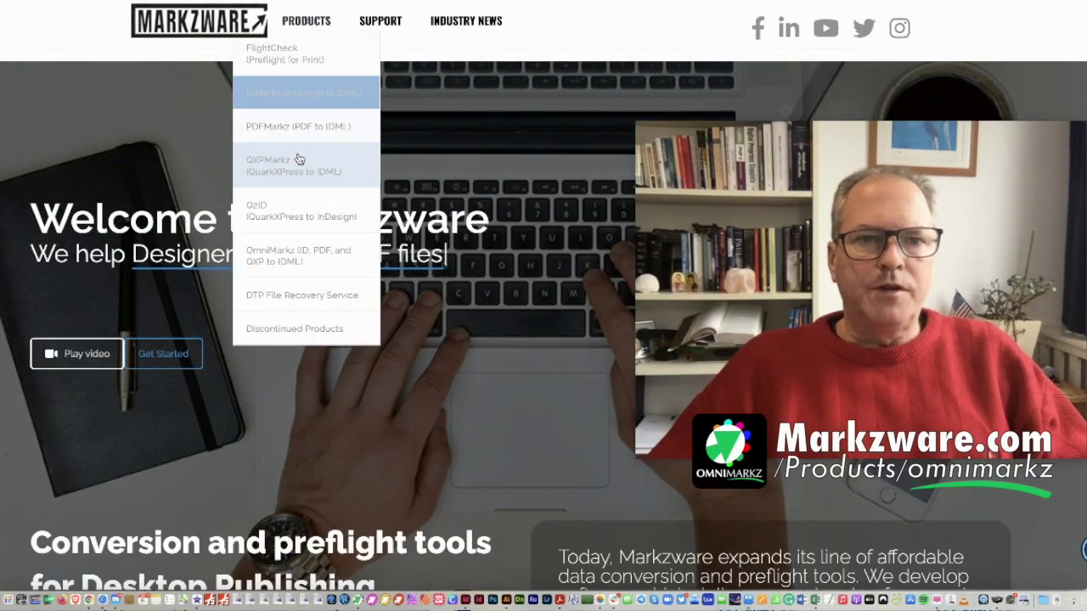
pyautogui.click(299, 246)
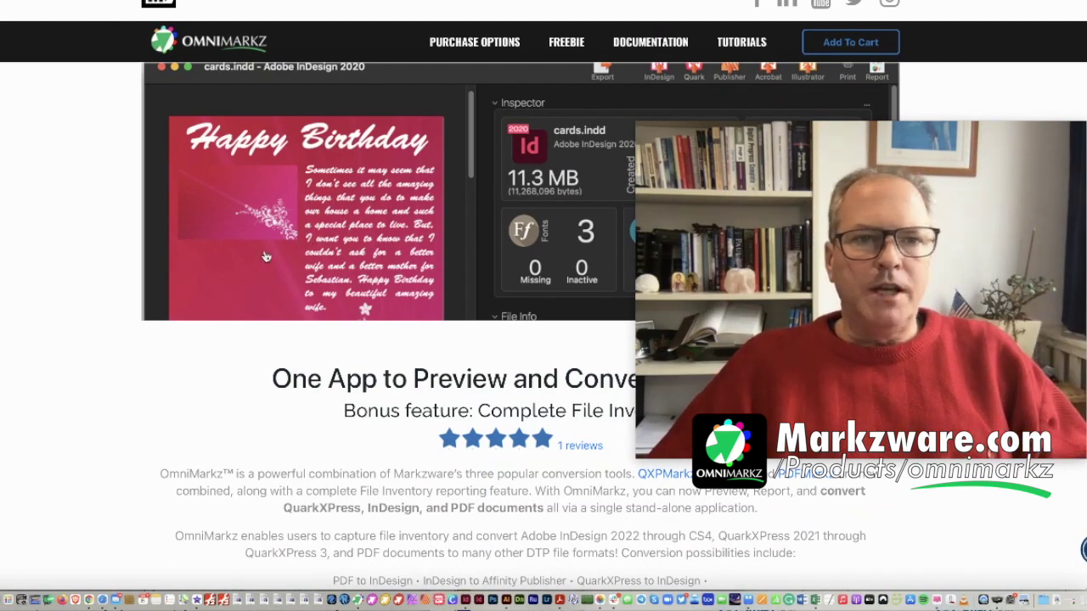
pyautogui.scroll(2, 340, 221)
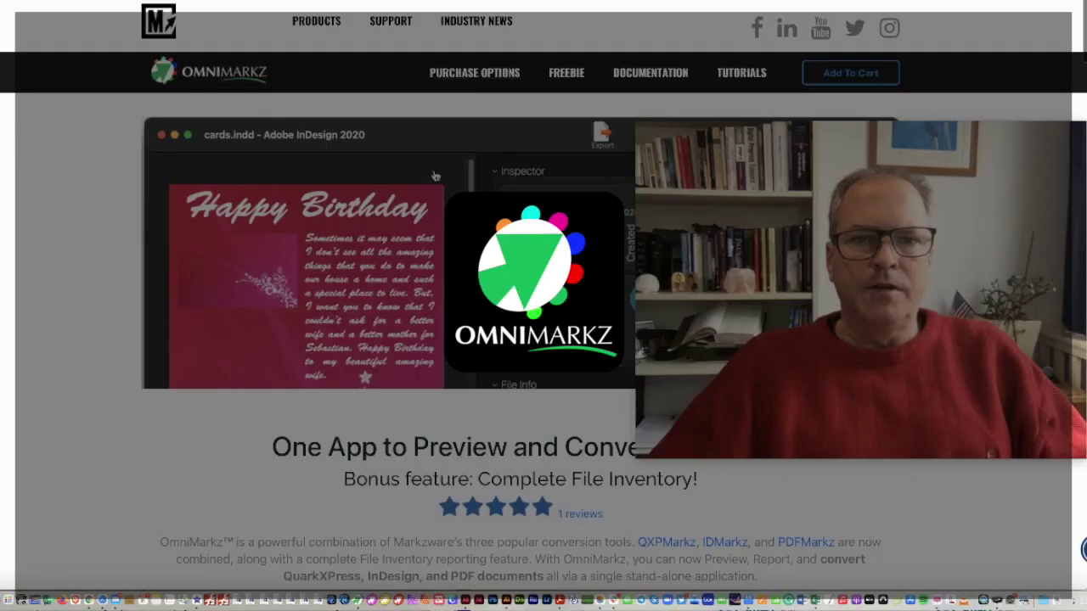
pyautogui.scroll(-10, 435, 176)
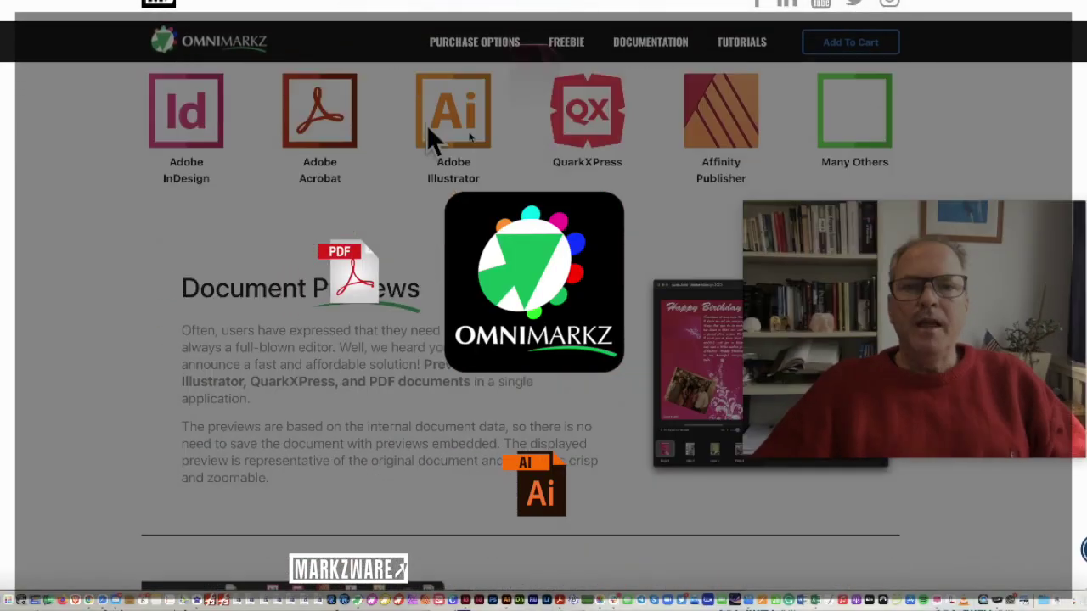
pyautogui.scroll(-15, 350, 218)
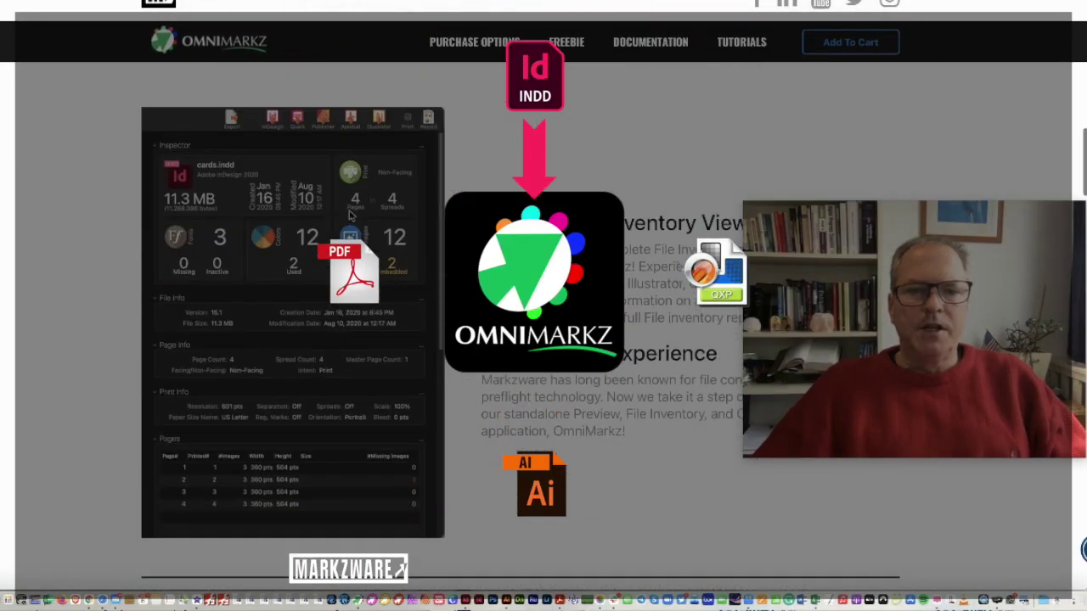
pyautogui.scroll(-15, 351, 214)
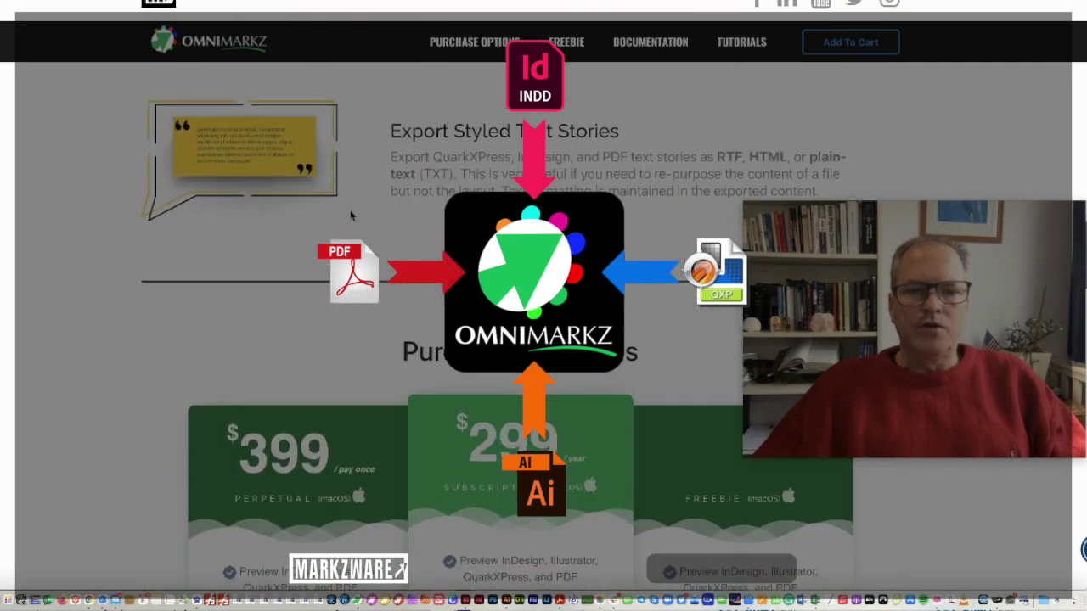
pyautogui.scroll(-15, 350, 218)
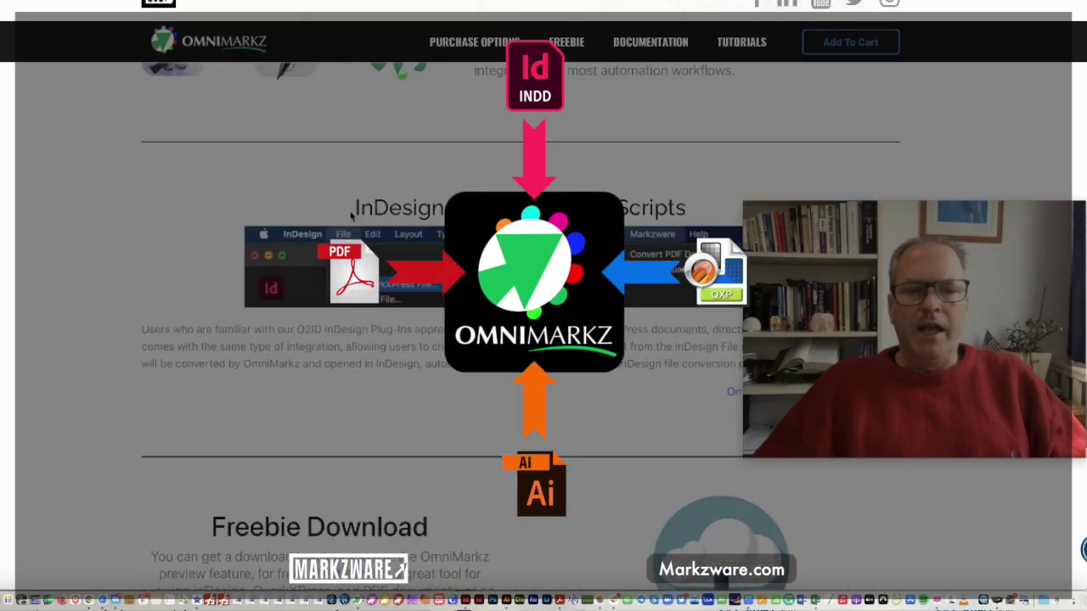
pyautogui.scroll(20, 350, 218)
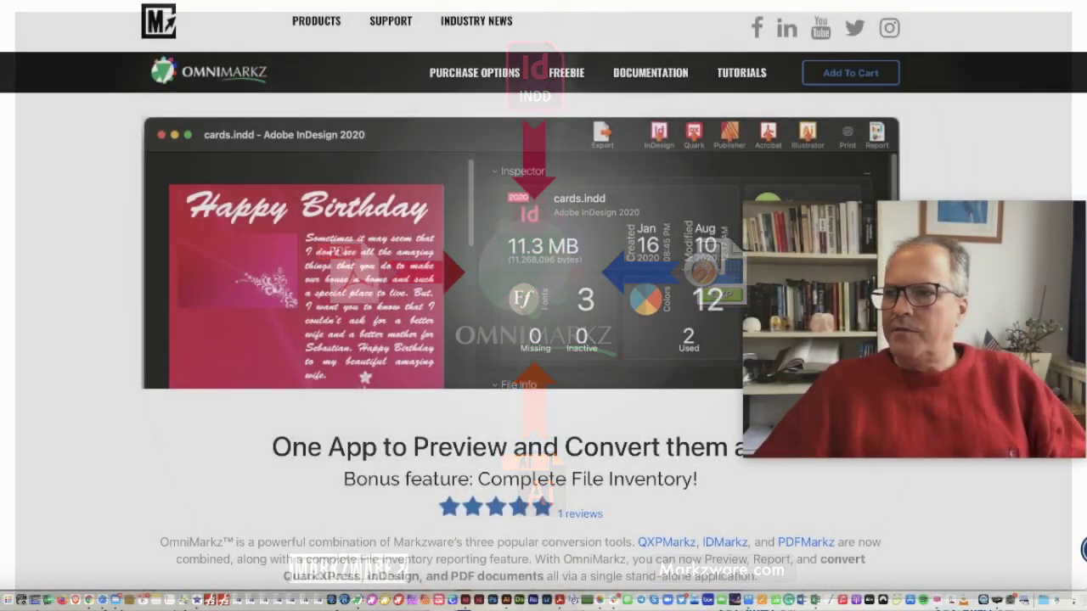
# Step: Open the five selected Illustrator, InDesign, QuarkXPress and PDF test files together in OmniMarkz
pyautogui.moveTo(1079, 340); pyautogui.dragTo(720, 357)
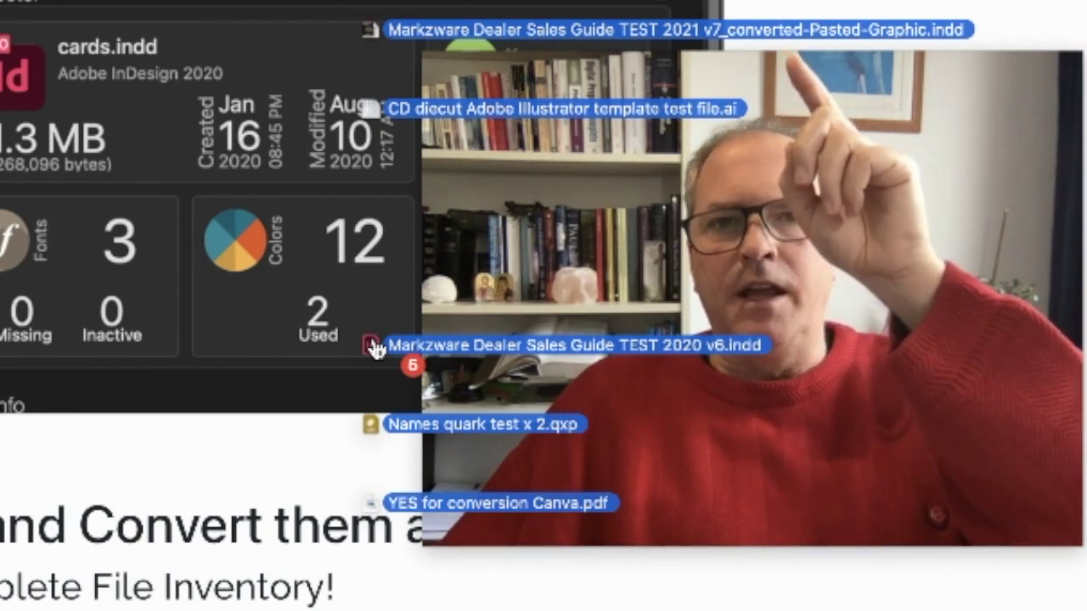
pyautogui.moveTo(376, 349); pyautogui.dragTo(355, 593)
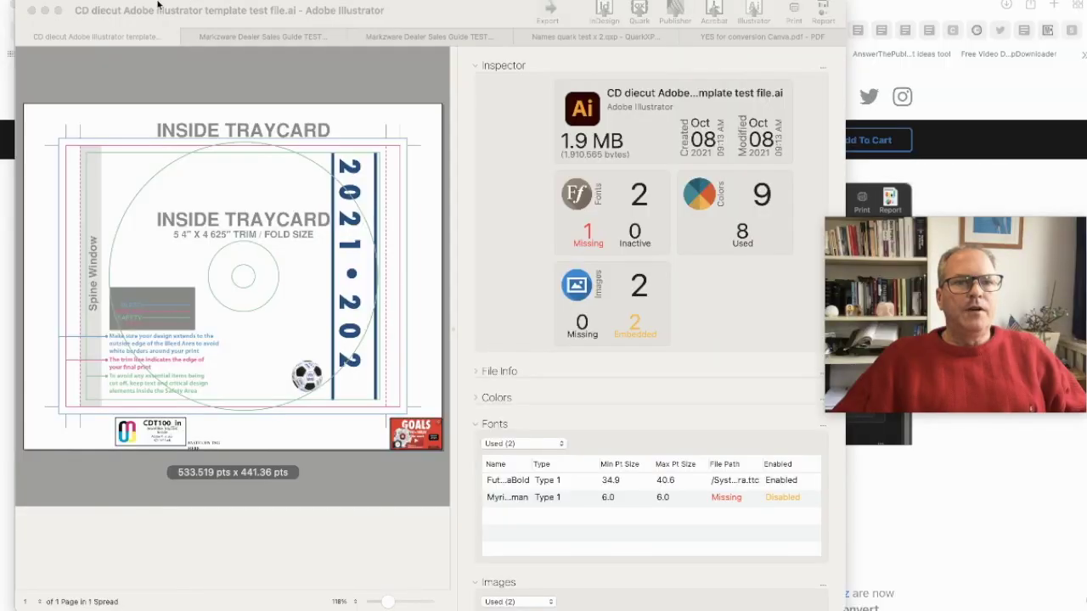
# Step: Examine the inventory of the CD diecut Illustrator template, including its list of used colors
pyautogui.click(157, 7)
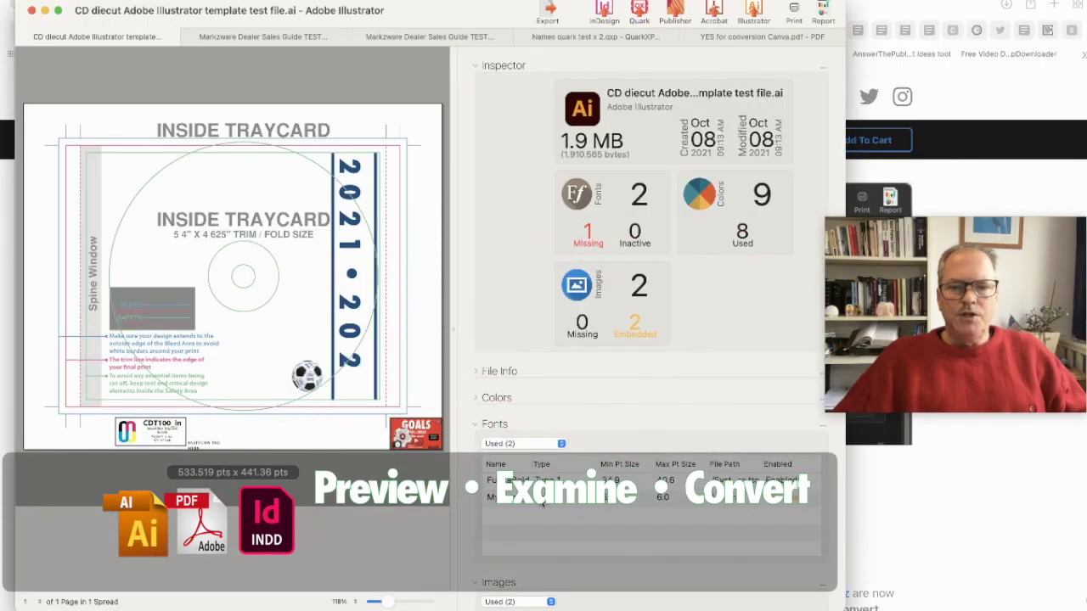
pyautogui.scroll(-3, 568, 519)
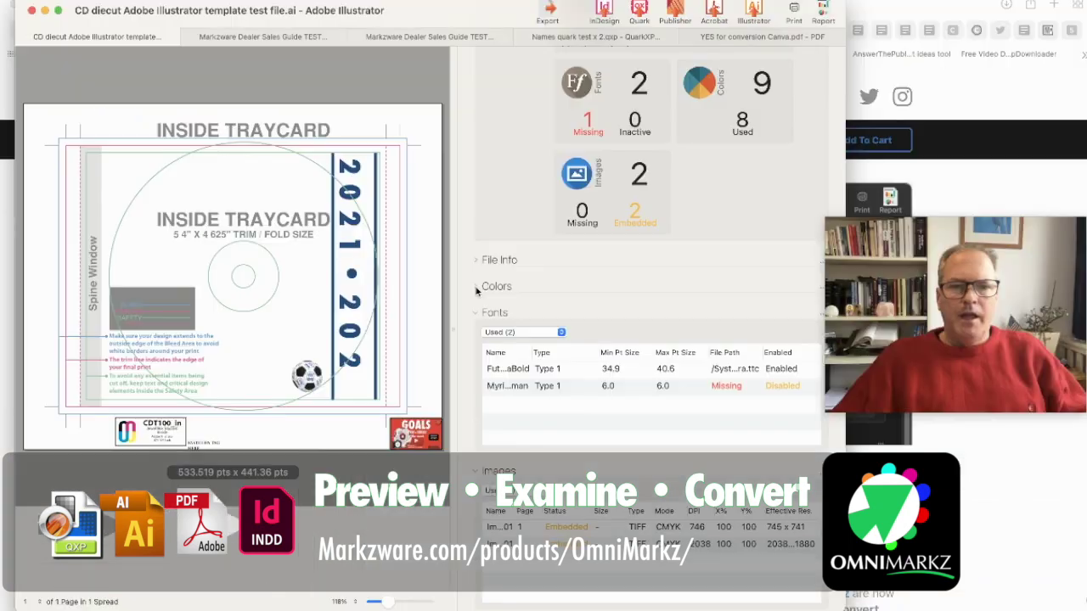
pyautogui.click(476, 286)
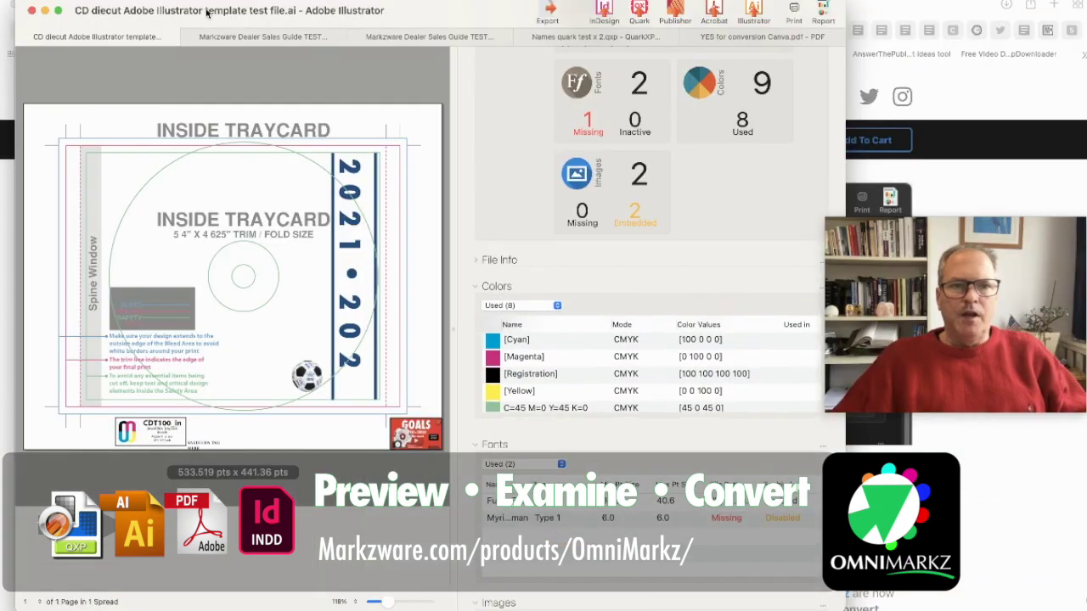
# Step: Look through Markzware Dealer Sales Guide TEST 2020 v6.indd and inspect the details of the missing image on page 8
pyautogui.click(253, 44)
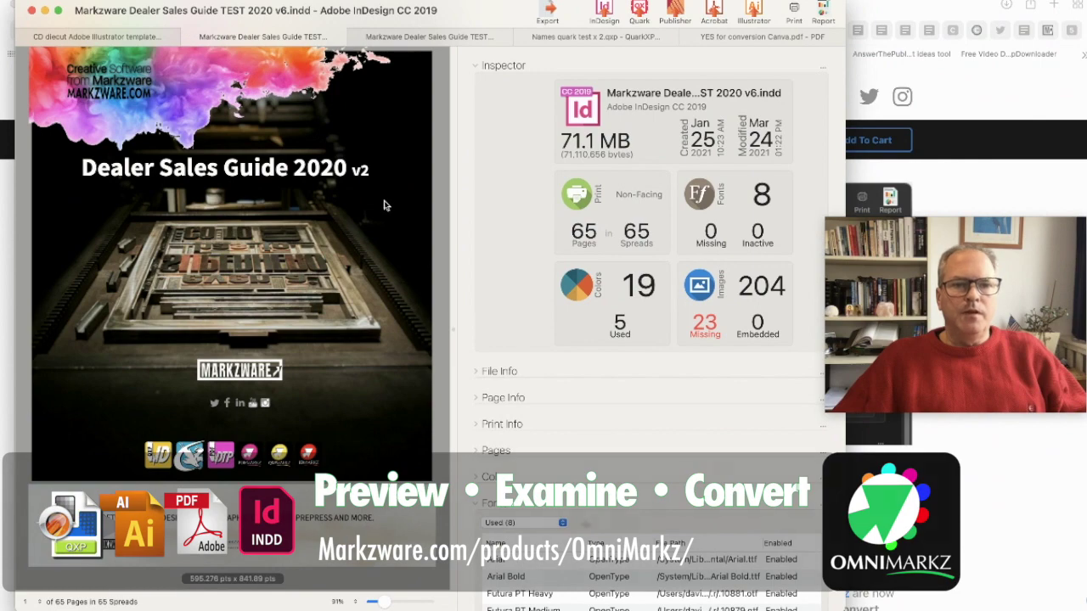
pyautogui.scroll(-5, 406, 240)
pyautogui.scroll(-1, 406, 240)
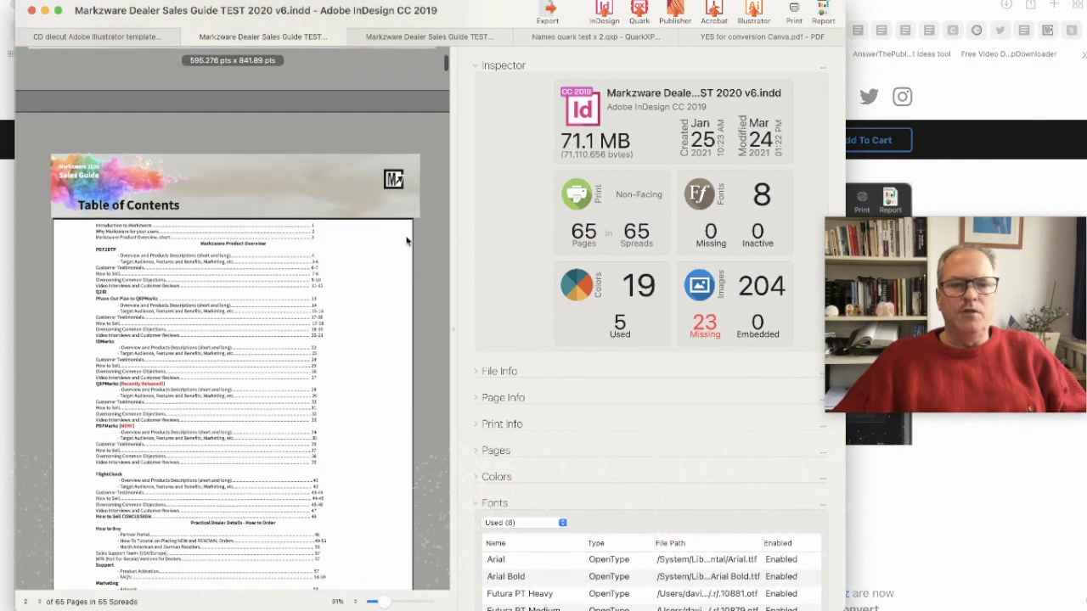
pyautogui.scroll(-5, 653, 514)
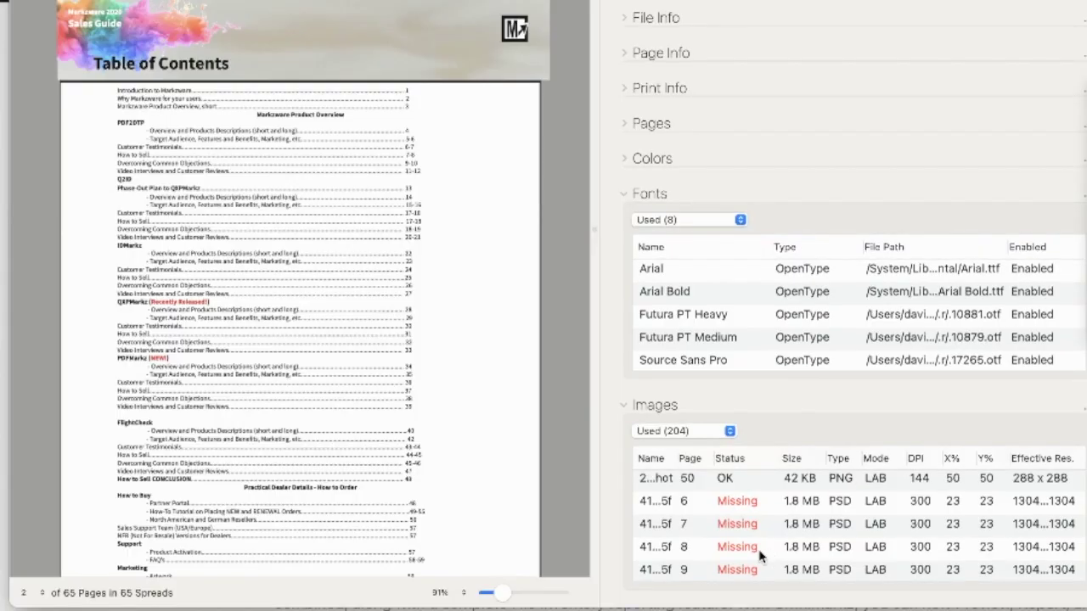
pyautogui.doubleClick(737, 547)
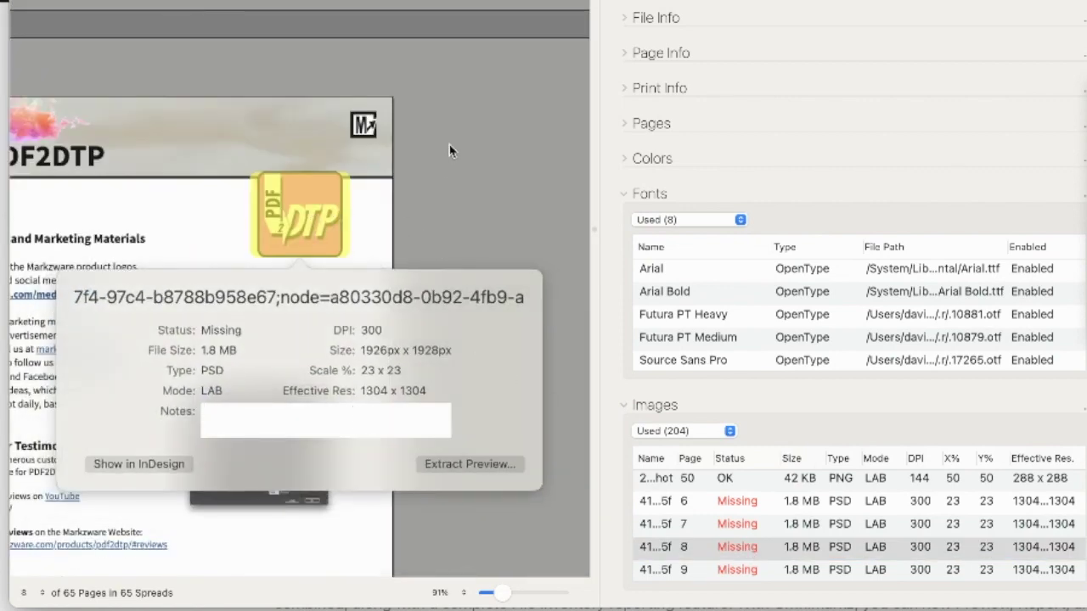
pyautogui.press('Escape')
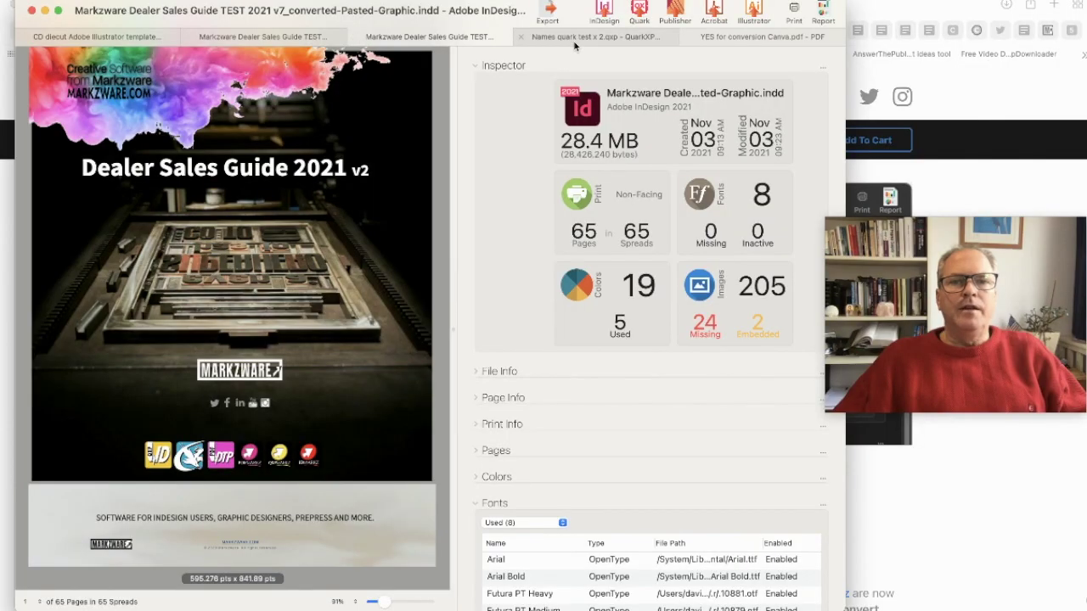
# Step: Review the previews and inventories of Names quark test x 2.qxp and YES for conversion Canva.pdf
pyautogui.click(573, 38)
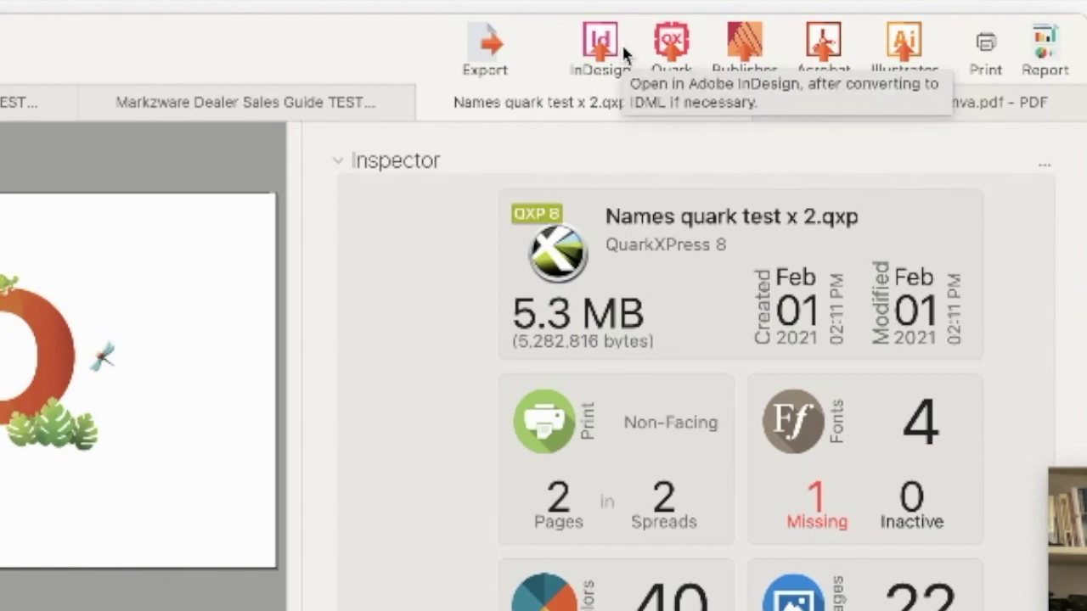
pyautogui.click(977, 102)
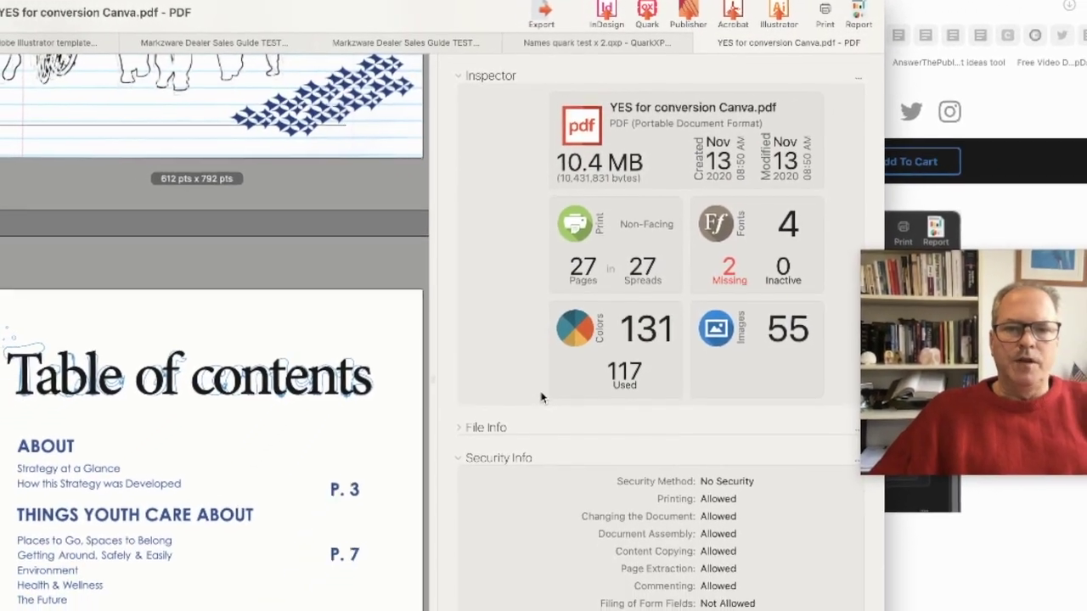
pyautogui.scroll(-10, 540, 383)
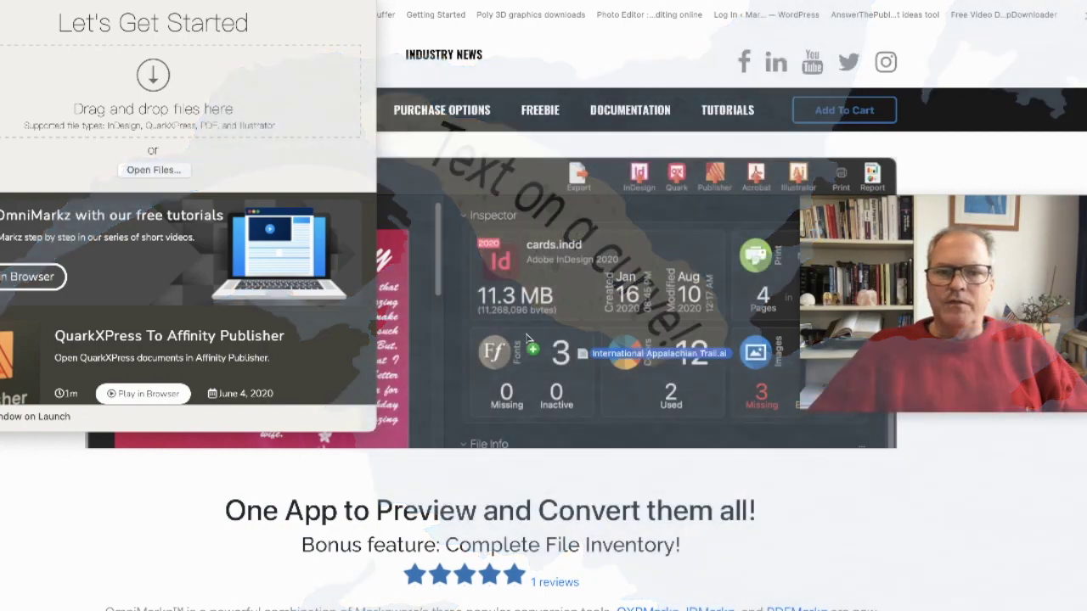
# Step: Open International Appalachian Trail.ai in OmniMarkz and enlarge its map preview
pyautogui.moveTo(458, 327); pyautogui.dragTo(181, 81)
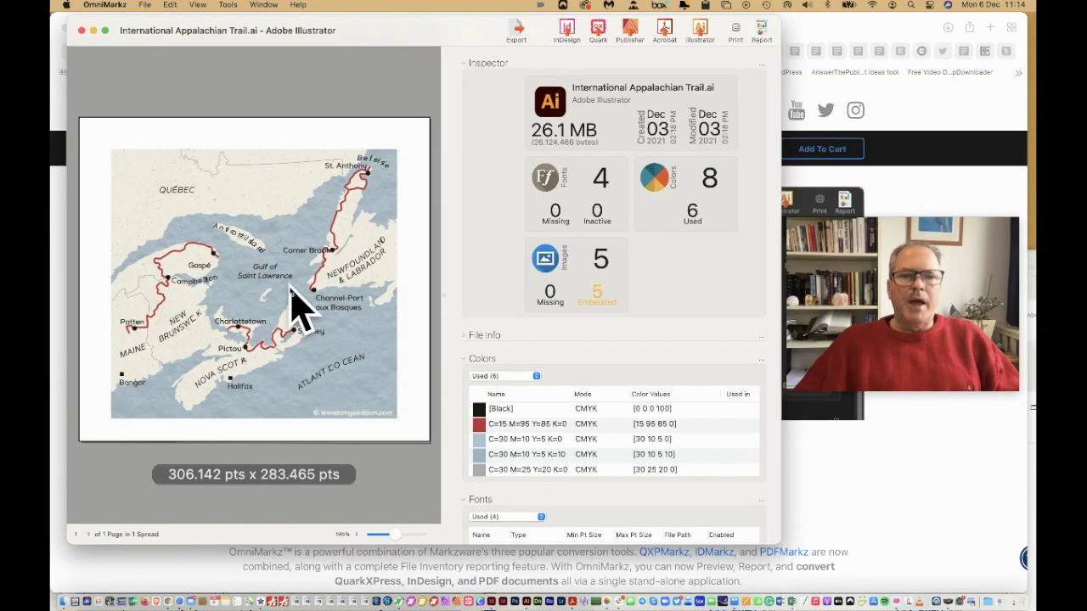
pyautogui.scroll(3, 291, 298)
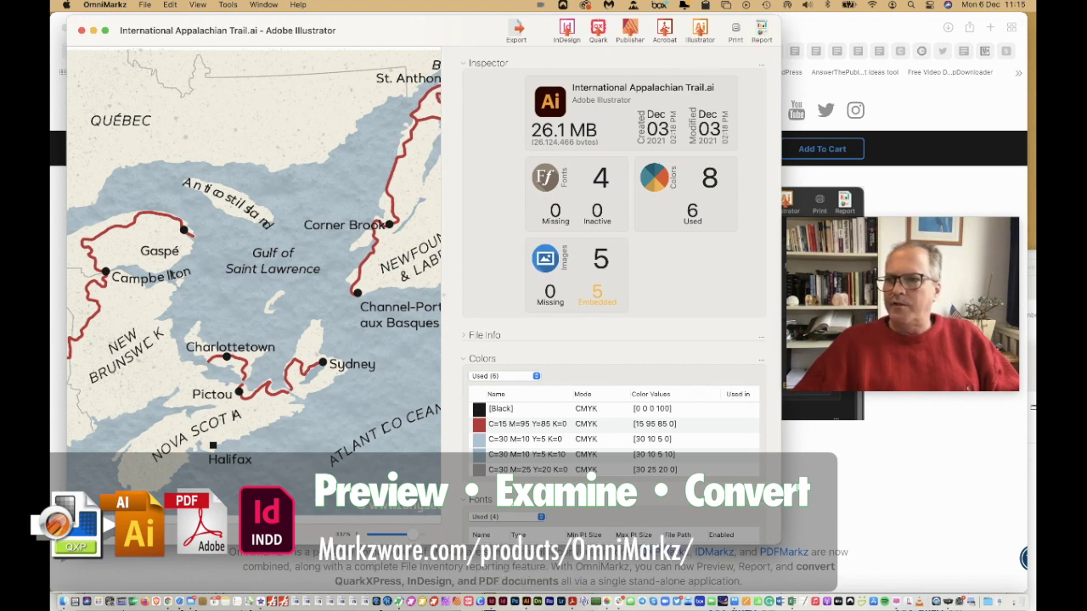
# Step: Switch to Illustrator and bring the Anticosti Island area of International Appalachian Trail.ai into view
pyautogui.moveTo(638, 609); pyautogui.dragTo(638, 556)
pyautogui.moveTo(543, 594); pyautogui.dragTo(526, 602)
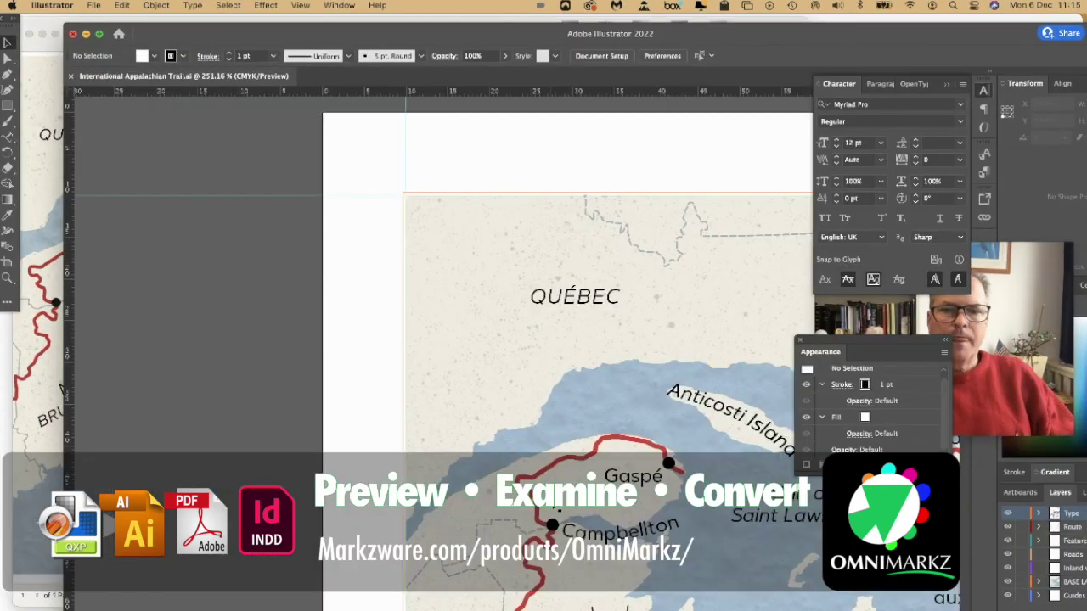
pyautogui.hscroll(5, 556, 456)
pyautogui.scroll(-5, 558, 509)
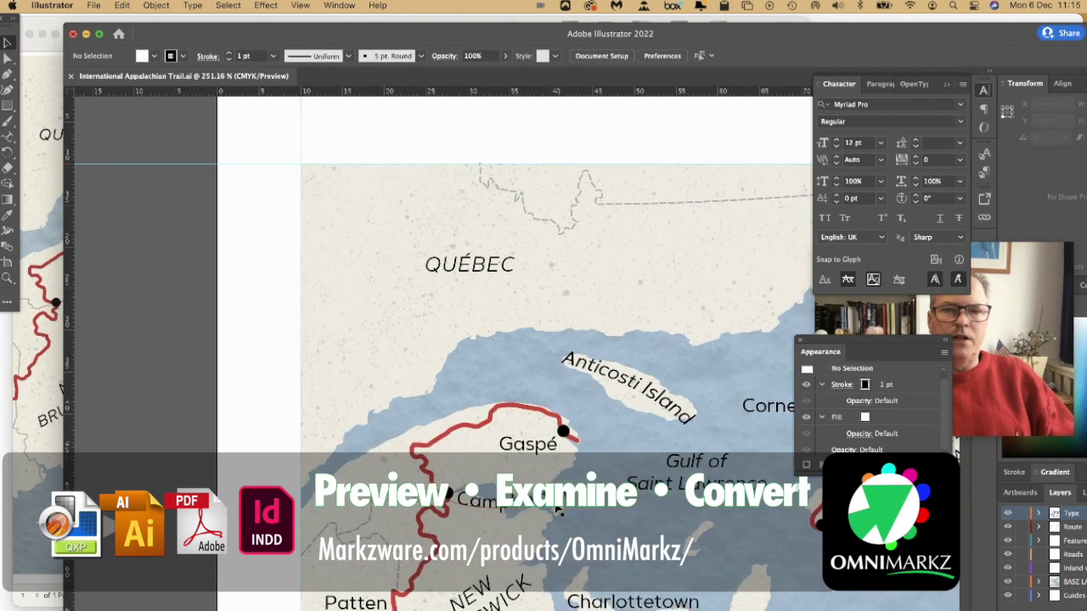
pyautogui.hscroll(3, 577, 424)
pyautogui.scroll(-3, 600, 364)
pyautogui.hscroll(3, 600, 364)
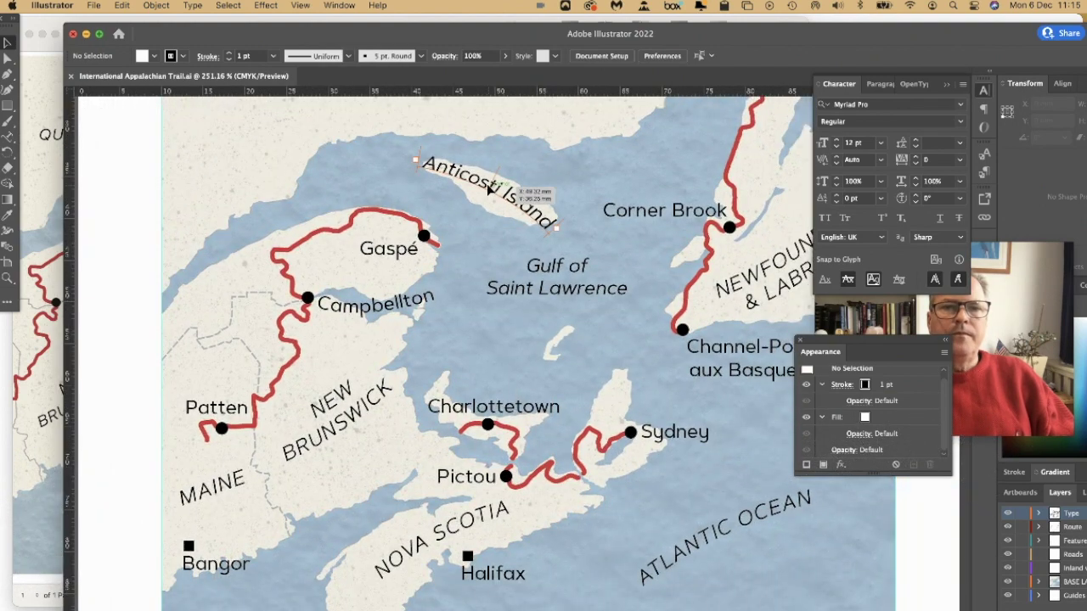
# Step: Check that the curved Anticosti Island label is live text by selecting all its characters, and leave text editing
pyautogui.click(489, 189)
pyautogui.doubleClick(504, 191)
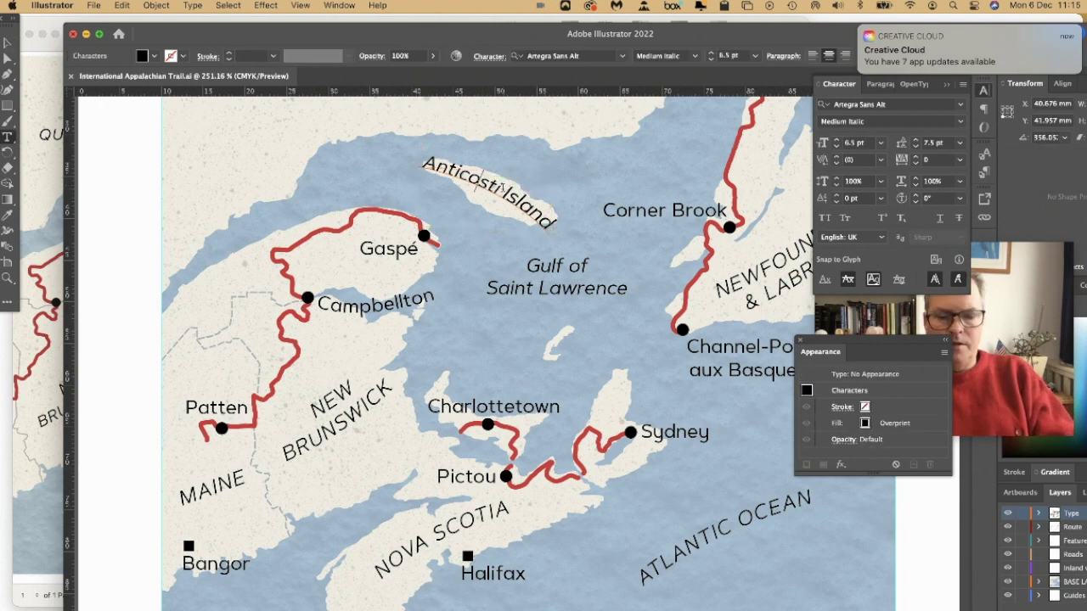
pyautogui.press('super+a')
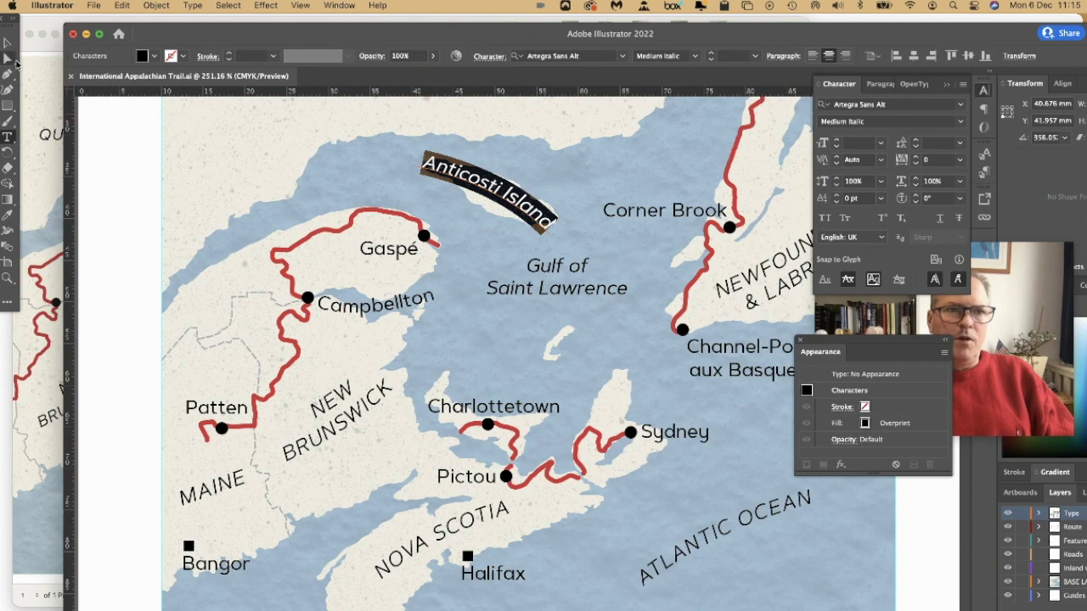
pyautogui.click(9, 44)
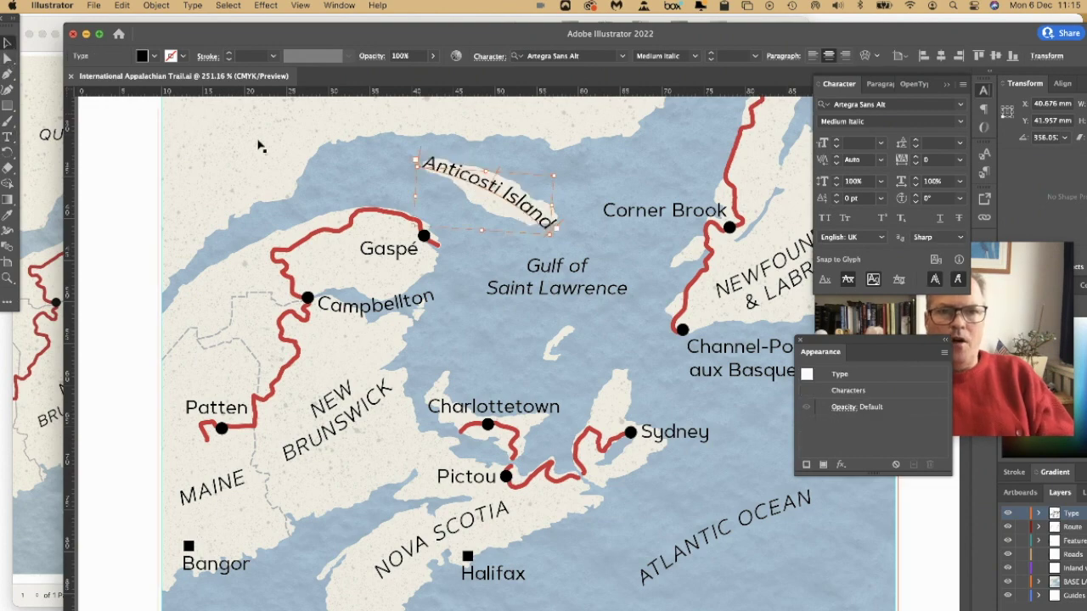
# Step: Copy all of the map artwork in the Illustrator file and switch to InDesign
pyautogui.press('super+a')
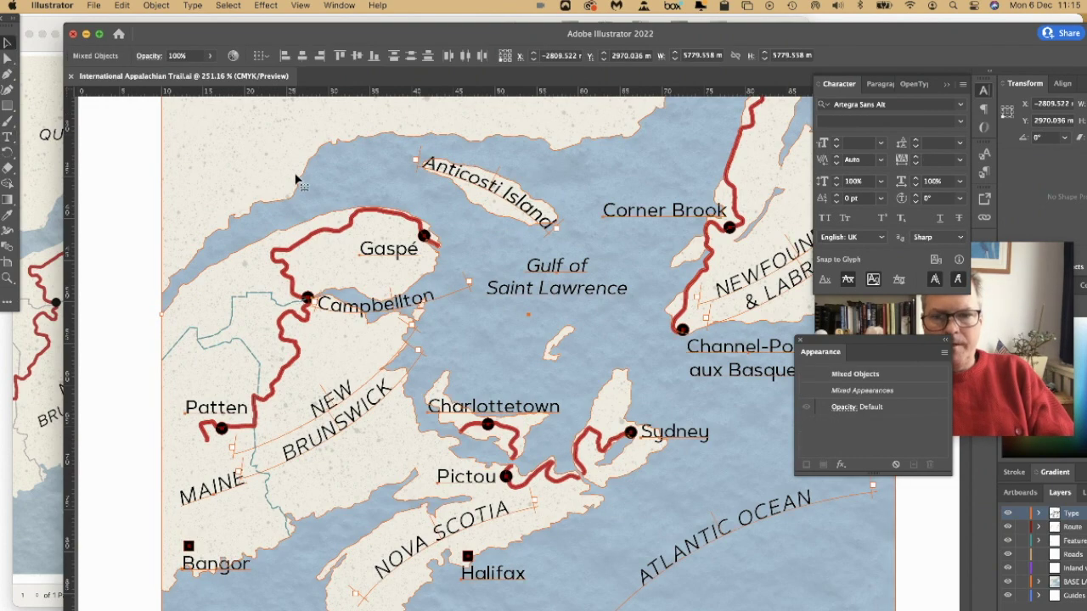
pyautogui.press('shift+super+a')
pyautogui.press('super+Tab')
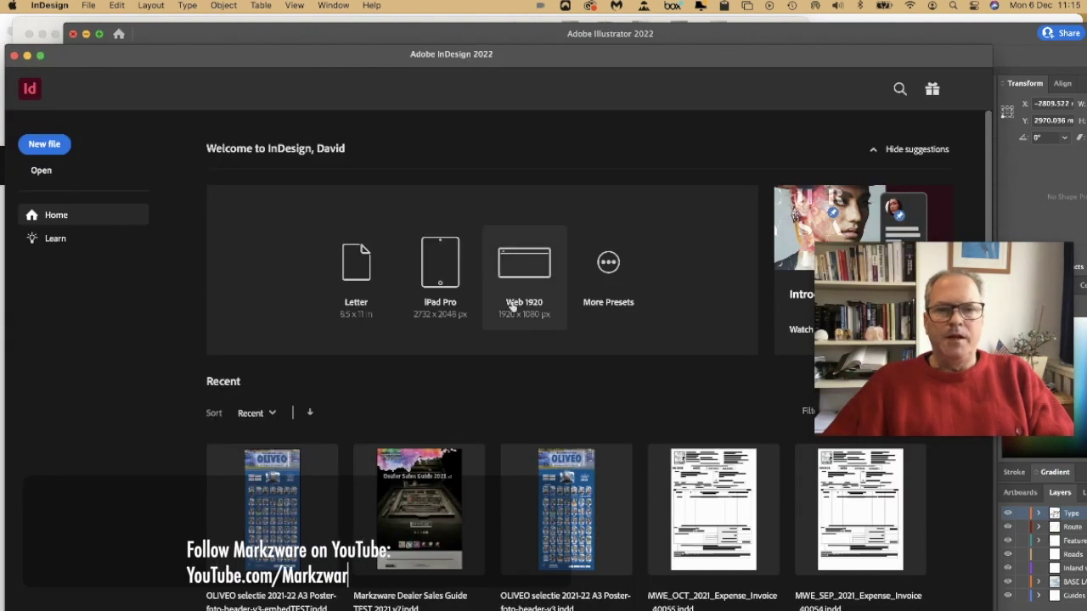
# Step: Create a new Letter-size InDesign document and paste the copied map artwork onto its page
pyautogui.click(348, 277)
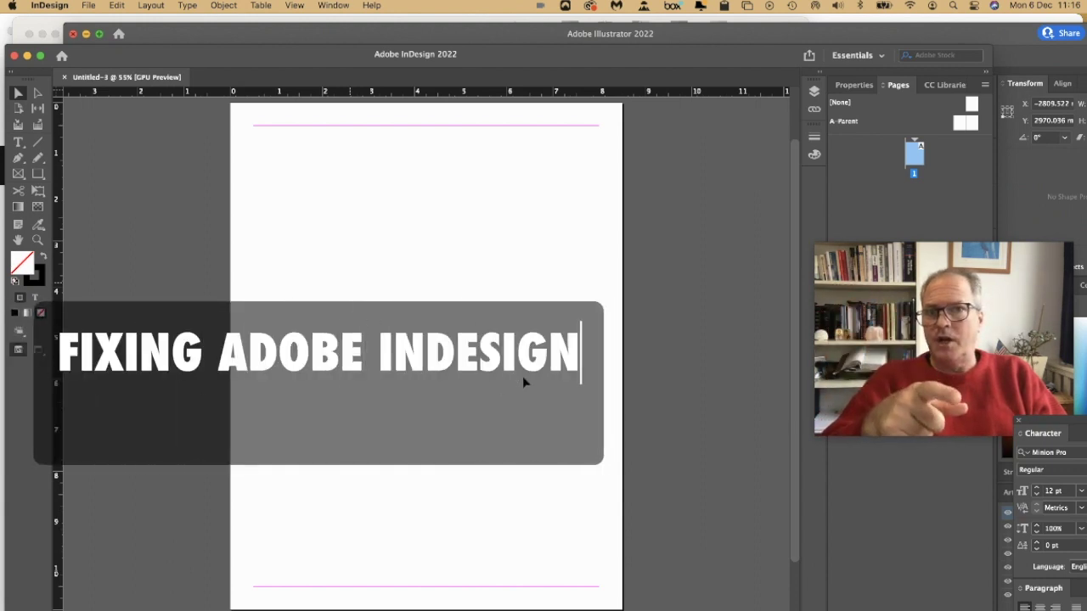
pyautogui.press('super+v')
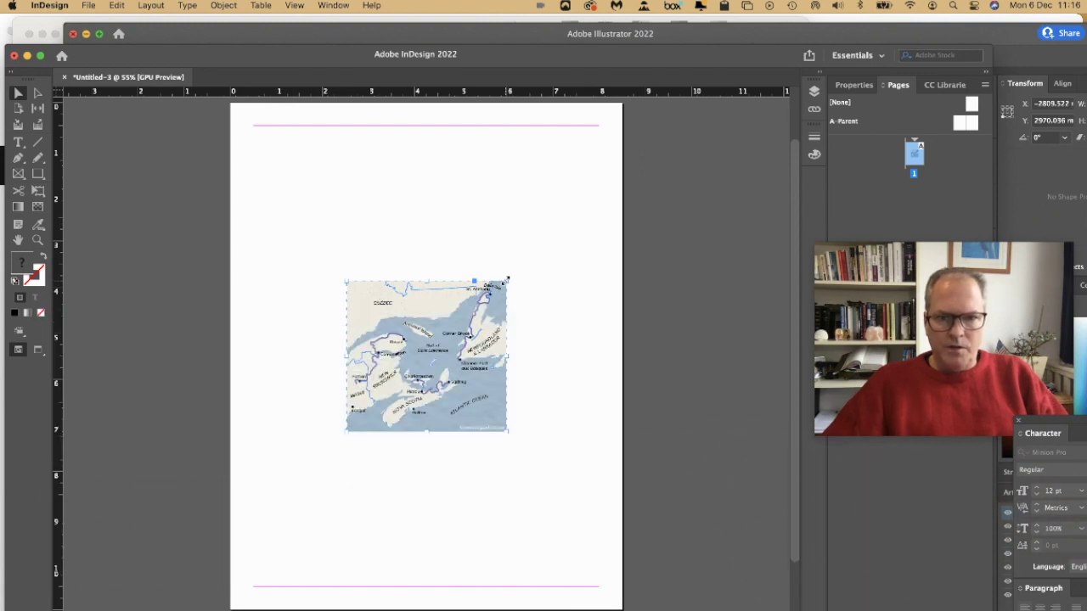
# Step: Enlarge the pasted map from two opposite corners until it extends past both sides of the page
pyautogui.moveTo(509, 277); pyautogui.dragTo(698, 140)
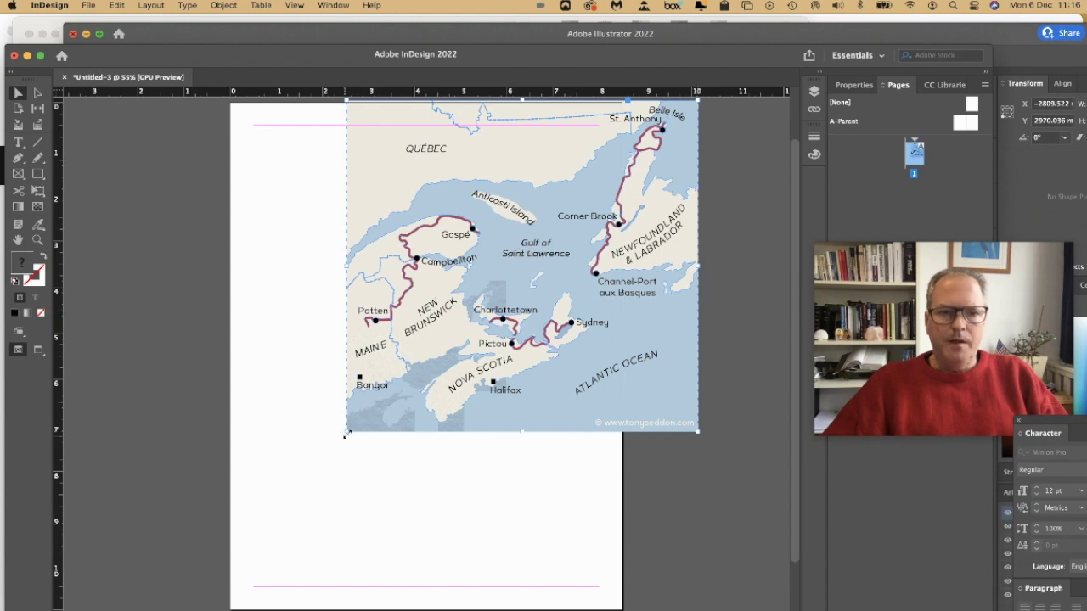
pyautogui.moveTo(347, 433); pyautogui.dragTo(198, 527)
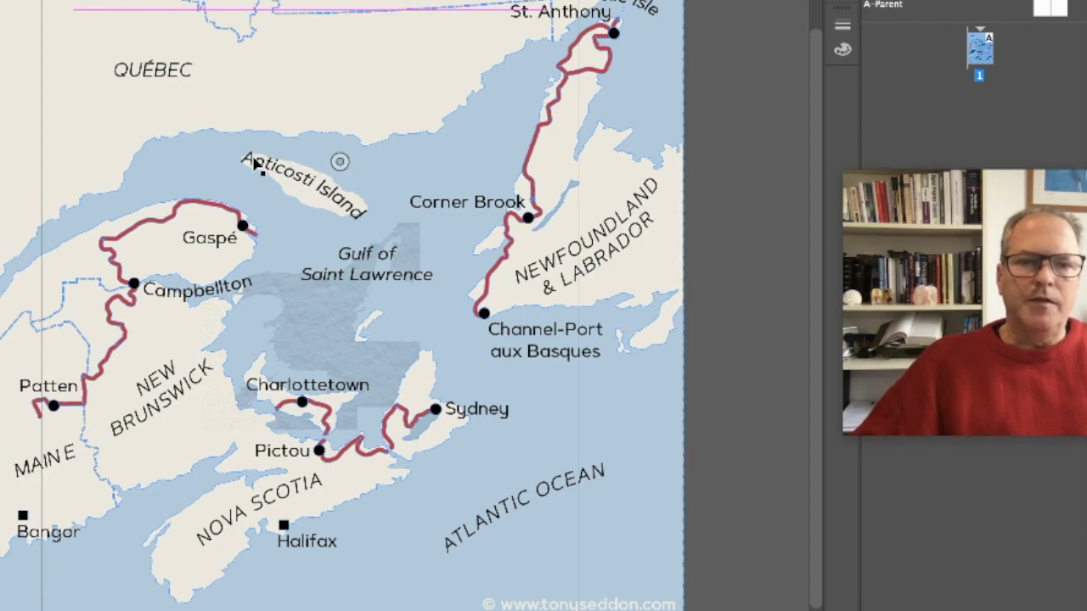
# Step: Pull the letters n and a out of the pasted Anticosti Island label as separate shapes and enlarge them over the map
pyautogui.moveTo(252, 167); pyautogui.dragTo(435, 60)
pyautogui.click(338, 196)
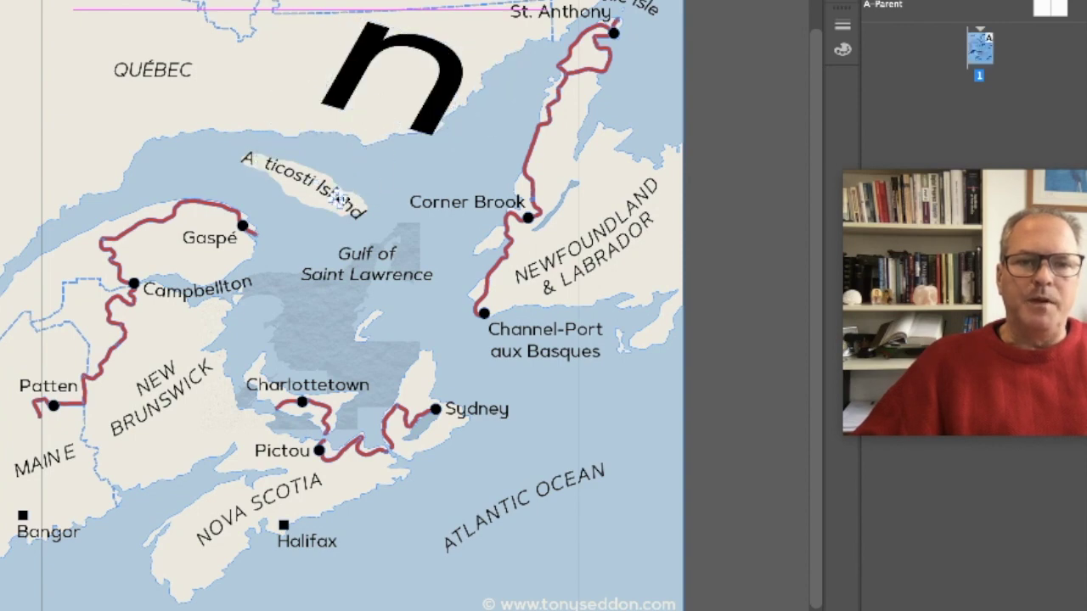
pyautogui.moveTo(338, 199); pyautogui.dragTo(425, 166)
pyautogui.moveTo(405, 211); pyautogui.dragTo(500, 146)
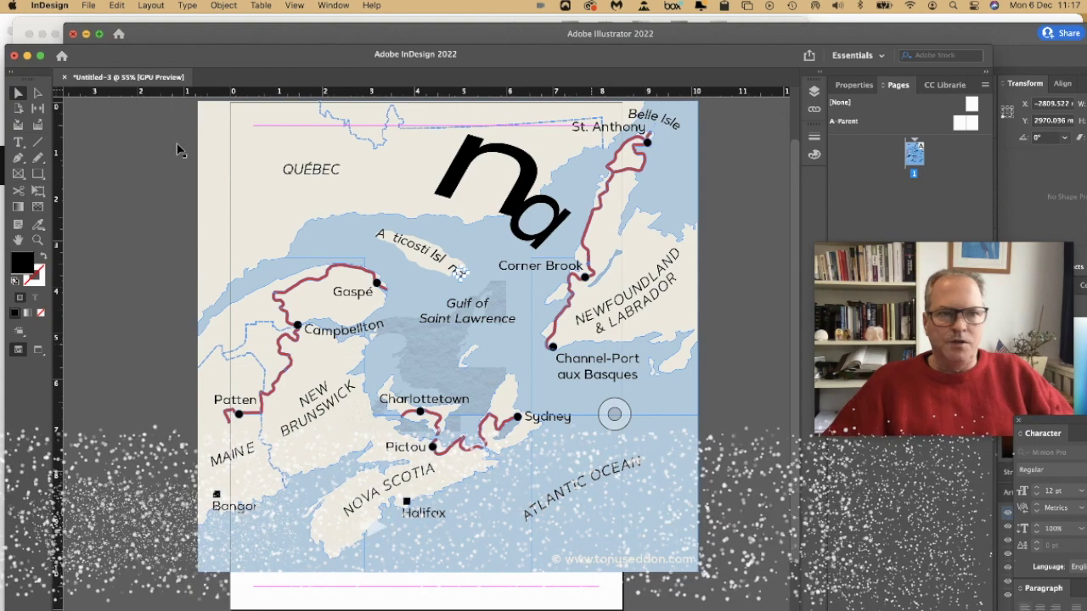
# Step: Discard the InDesign document with the pasted map, close the Illustrator map file, and return to its preview in OmniMarkz
pyautogui.click(13, 55)
pyautogui.click(508, 359)
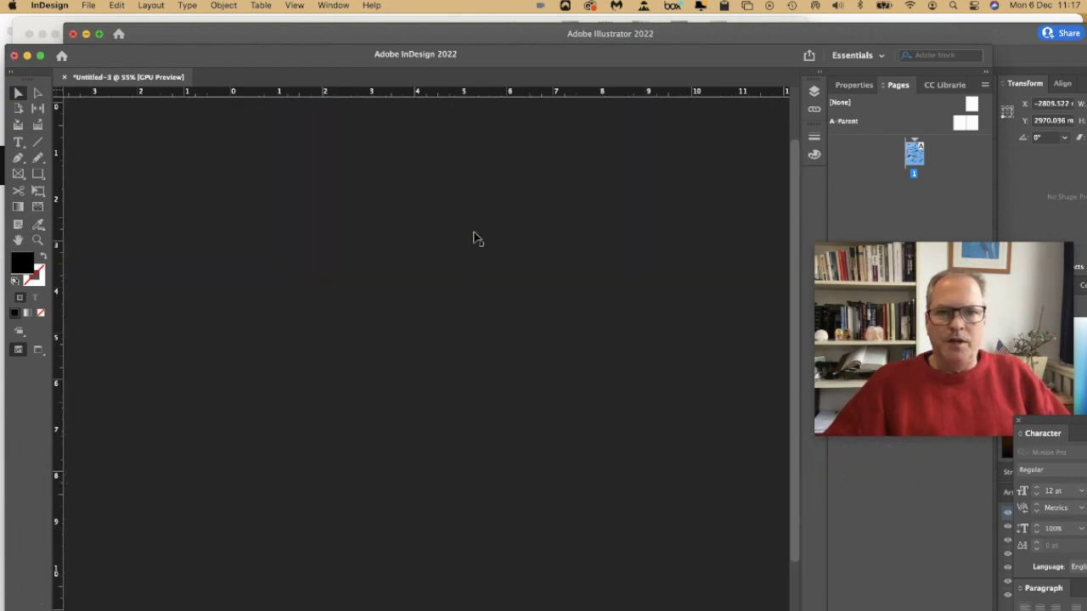
pyautogui.click(77, 25)
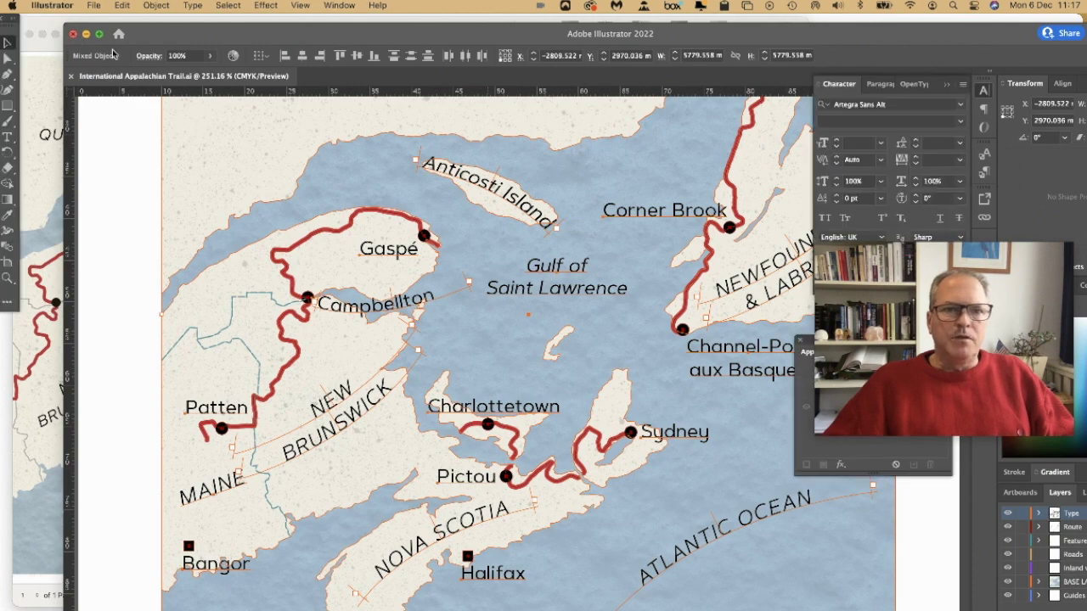
pyautogui.click(73, 34)
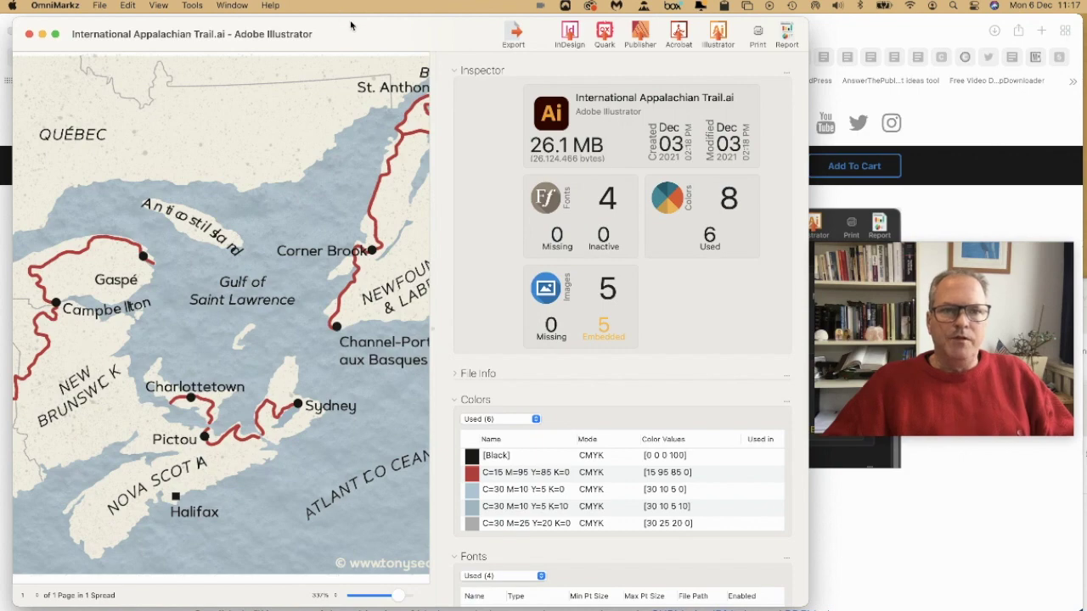
# Step: Review the colors, fonts and images listed for the map file, and inspect the IDML export options without exporting
pyautogui.scroll(-10, 602, 379)
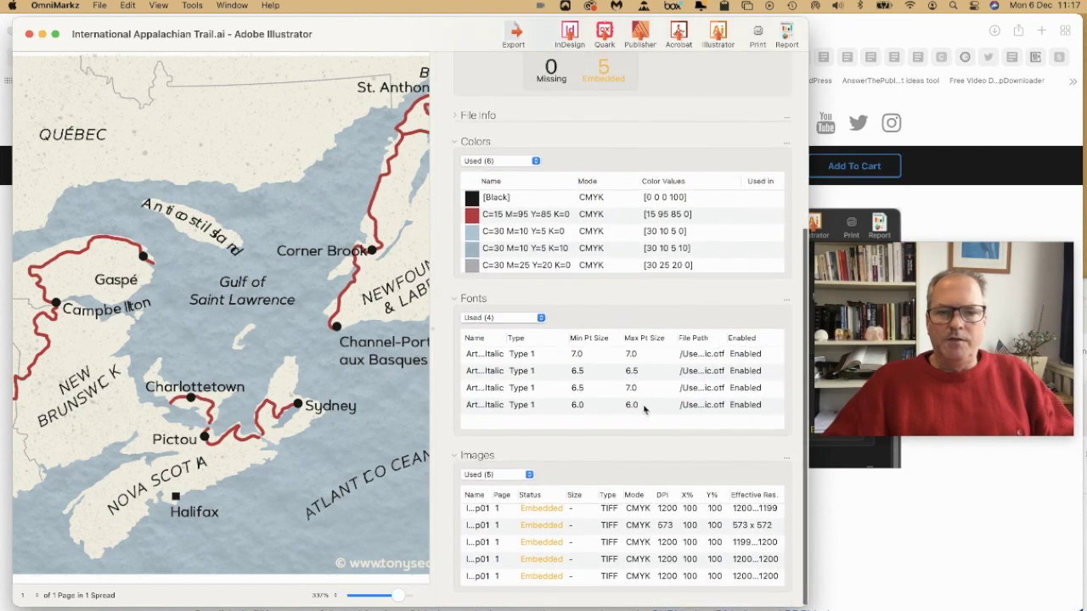
pyautogui.scroll(10, 643, 438)
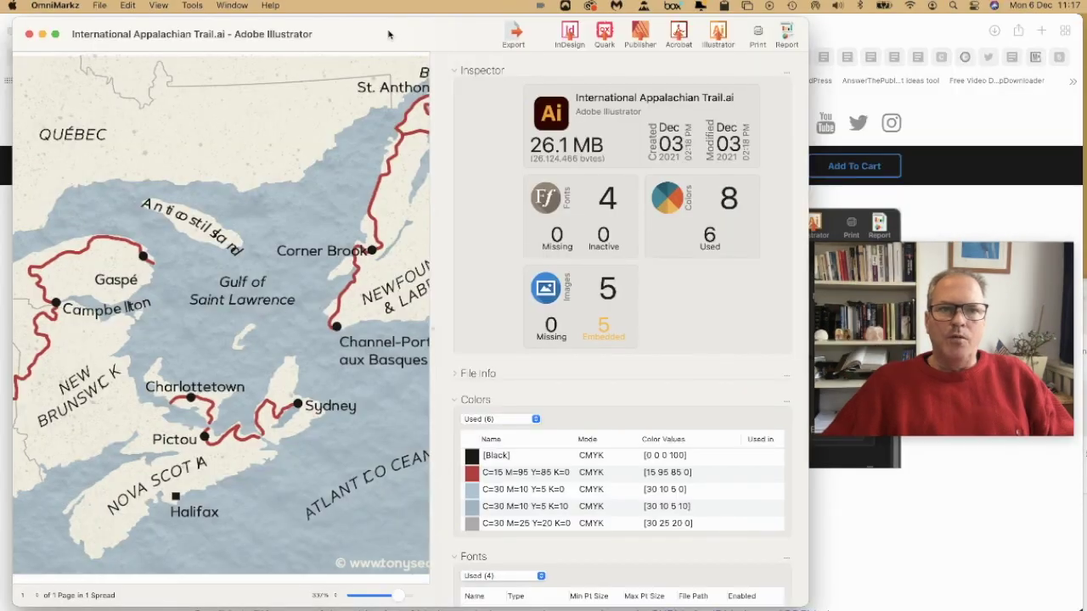
pyautogui.click(513, 34)
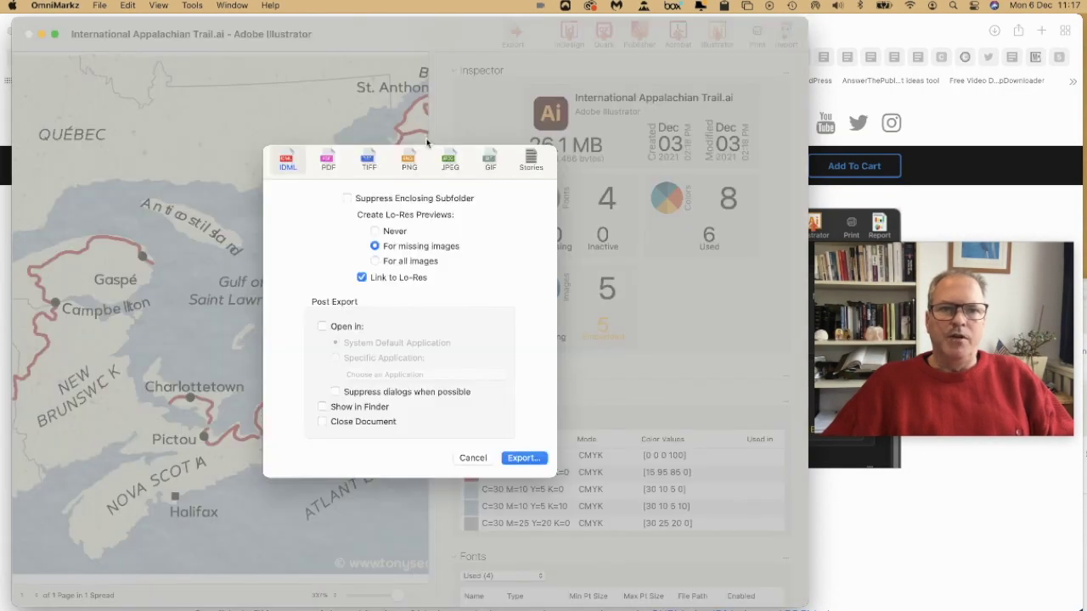
pyautogui.click(474, 460)
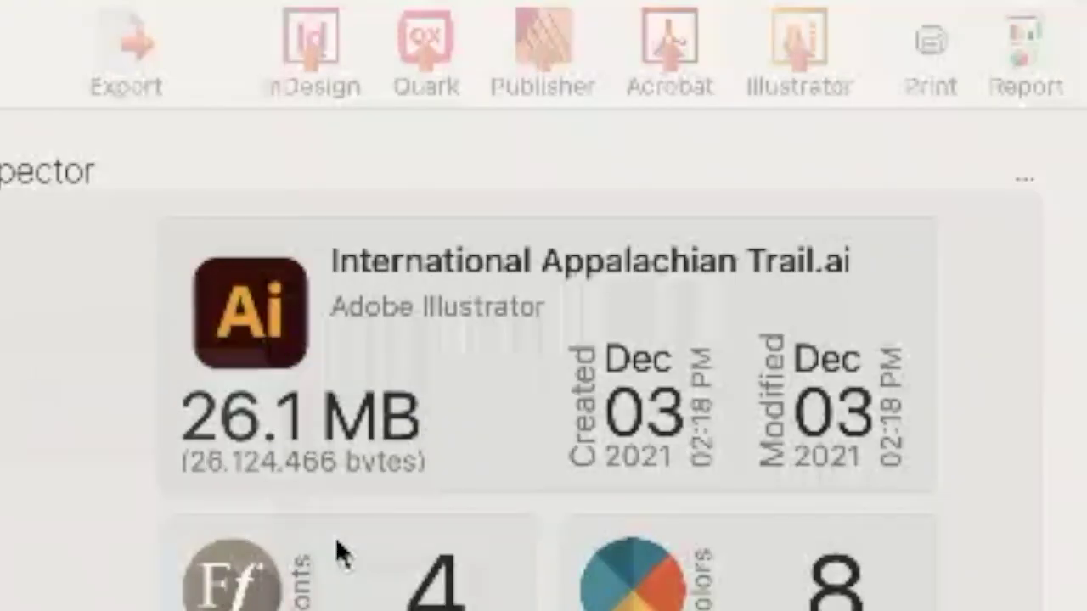
# Step: Convert and open the previewed map in InDesign, and replace the curved Anticosti Island label with "Text on a curve"
pyautogui.click(312, 44)
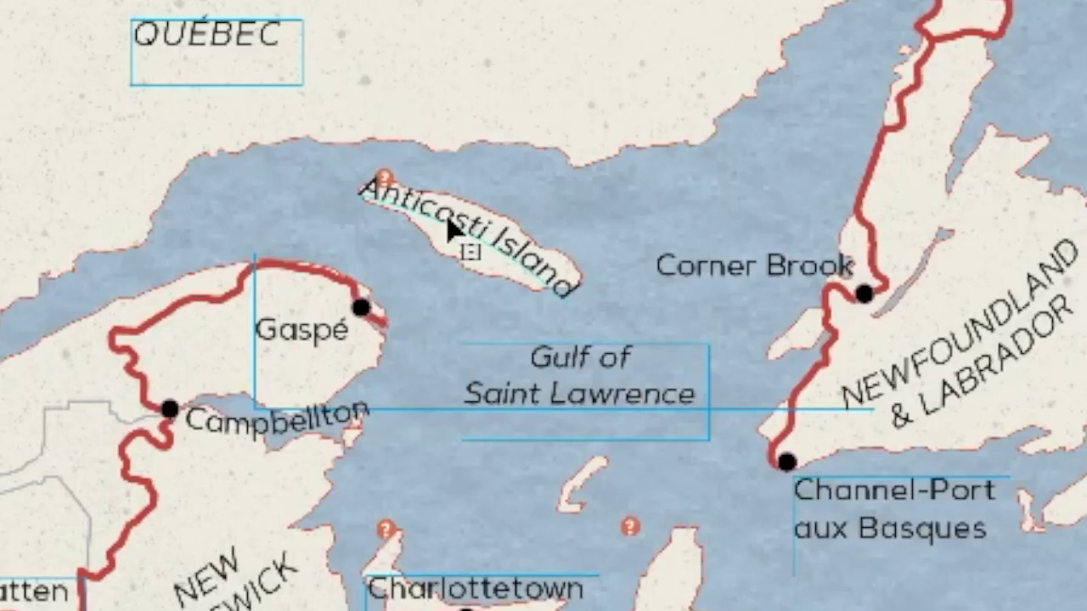
pyautogui.tripleClick(446, 213)
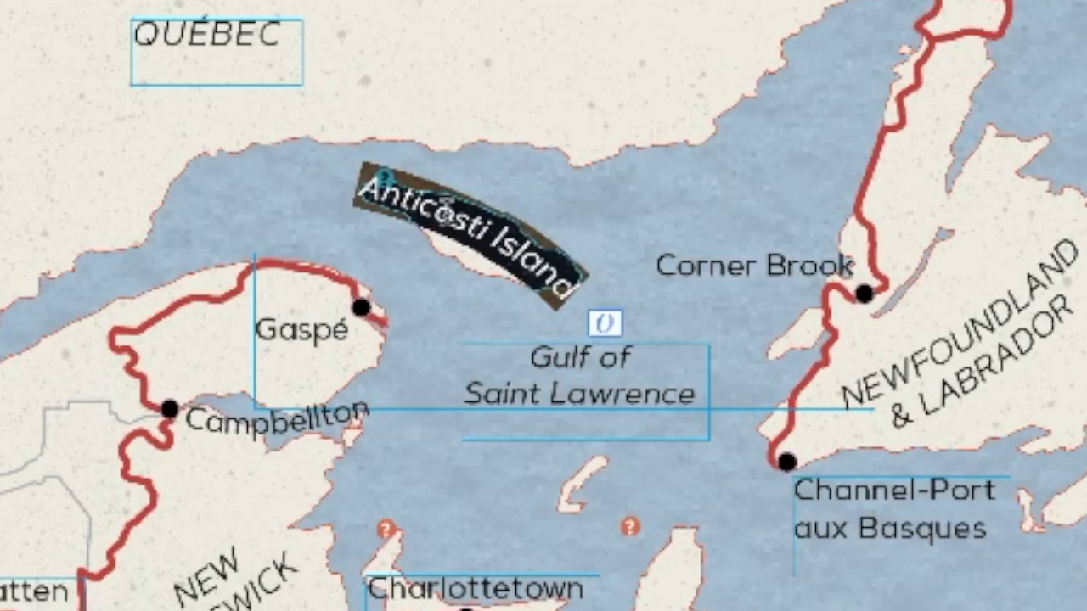
pyautogui.write('Text on a curve')
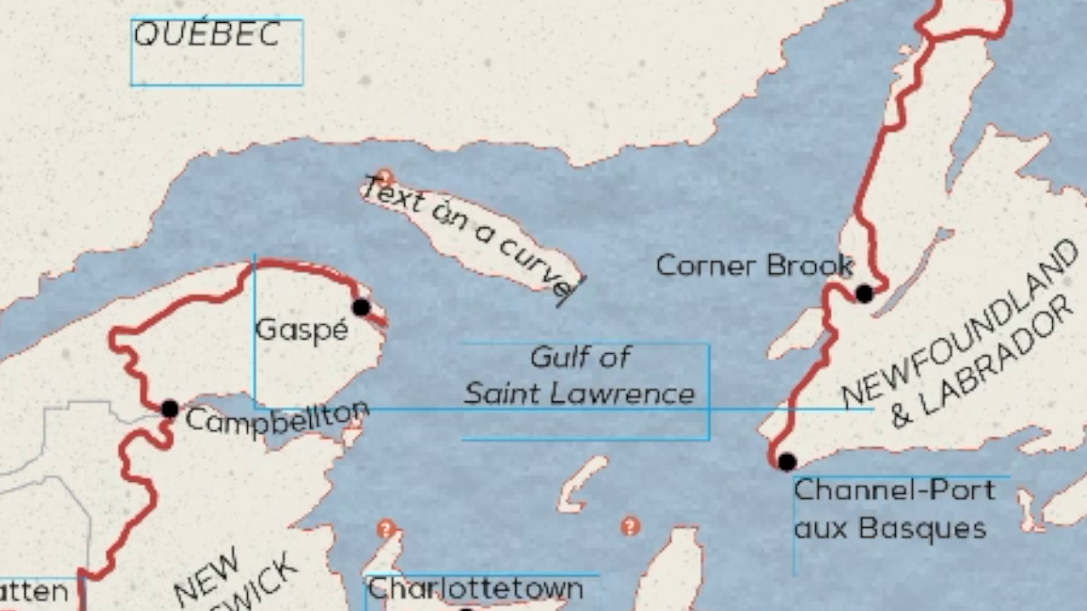
pyautogui.press('Escape')
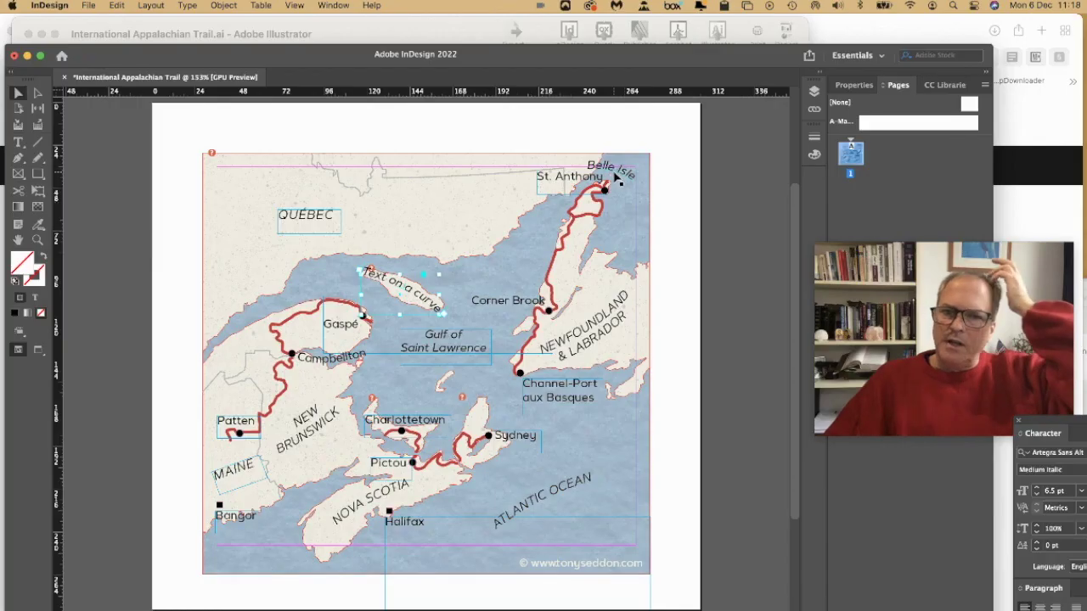
# Step: Replace the curved Belle Isle label with text starting "amazo", and shift and stretch the curved ATLANTIC OCEAN label
pyautogui.doubleClick(618, 169)
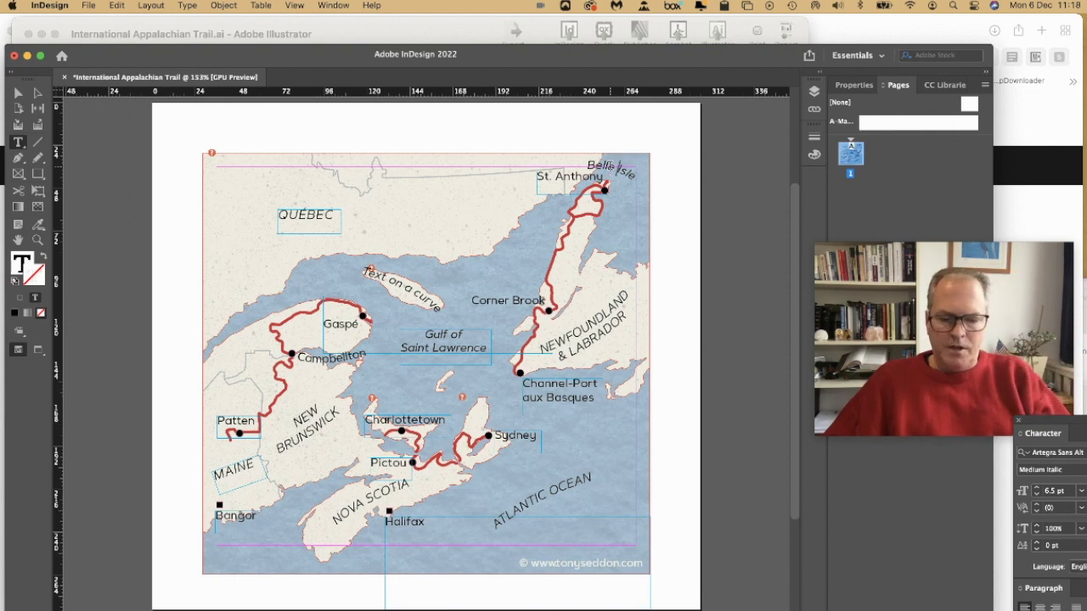
pyautogui.press('super+a')
pyautogui.write('Stra')
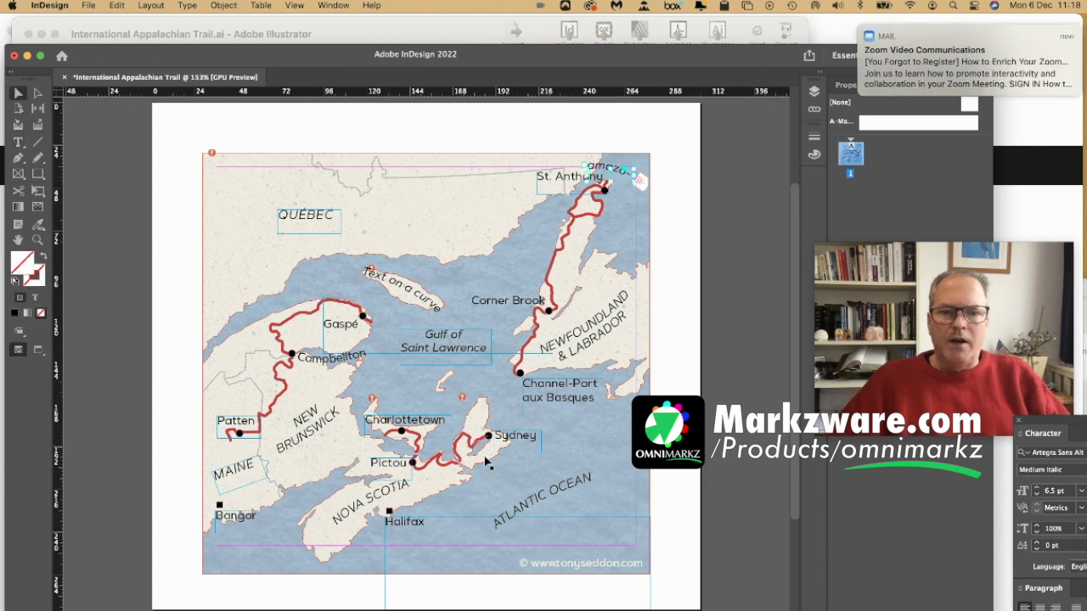
pyautogui.moveTo(537, 499); pyautogui.dragTo(524, 482)
pyautogui.moveTo(588, 513); pyautogui.dragTo(607, 526)
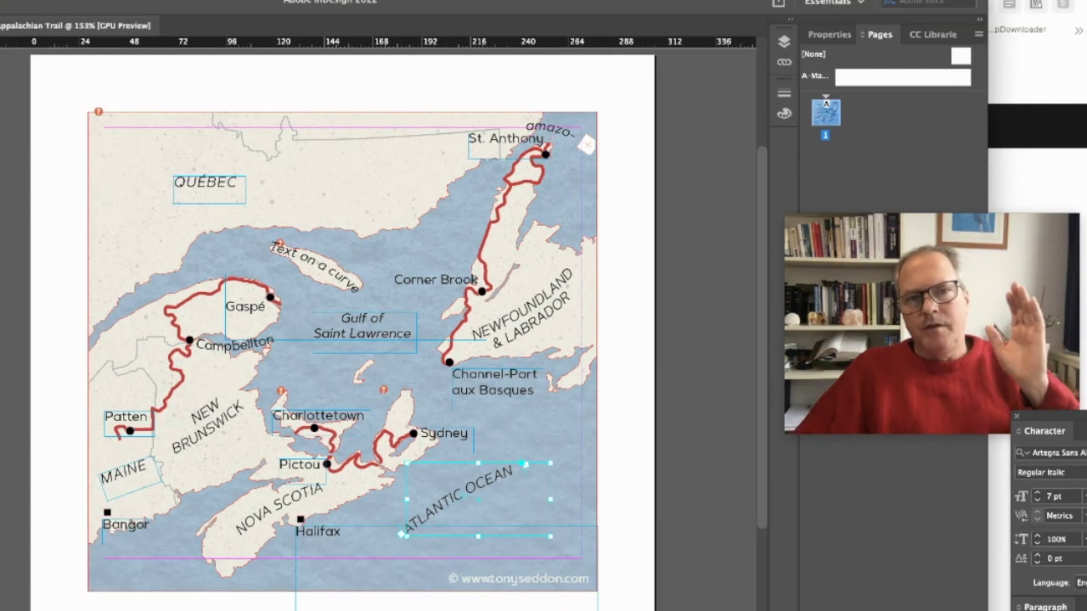
# Step: Close the converted International Appalachian Trail document without saving its changes and hide InDesign
pyautogui.press('super+w')
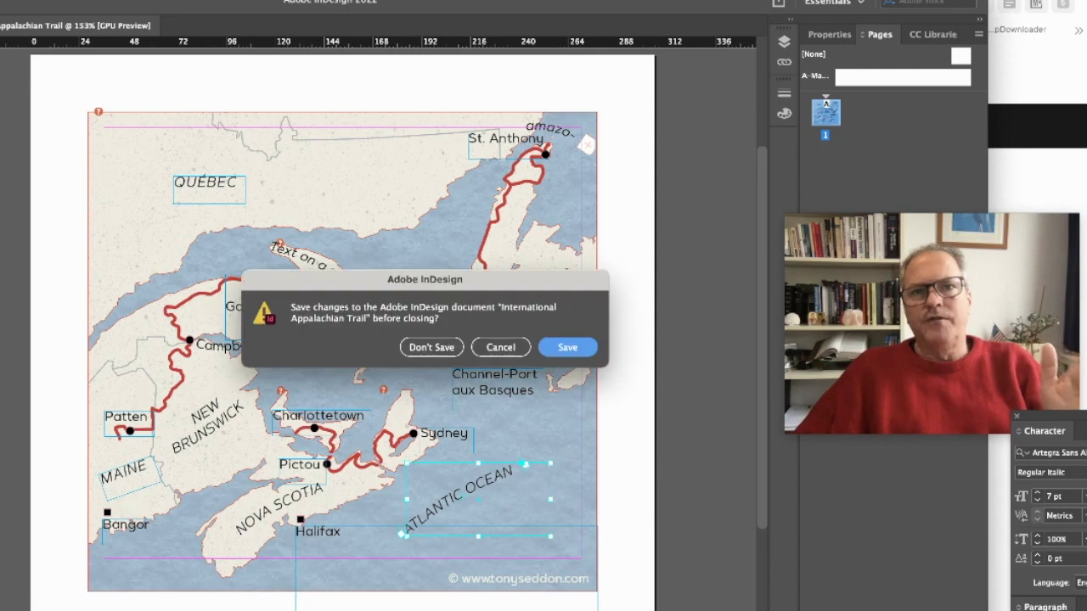
pyautogui.click(431, 357)
pyautogui.press('super+h')
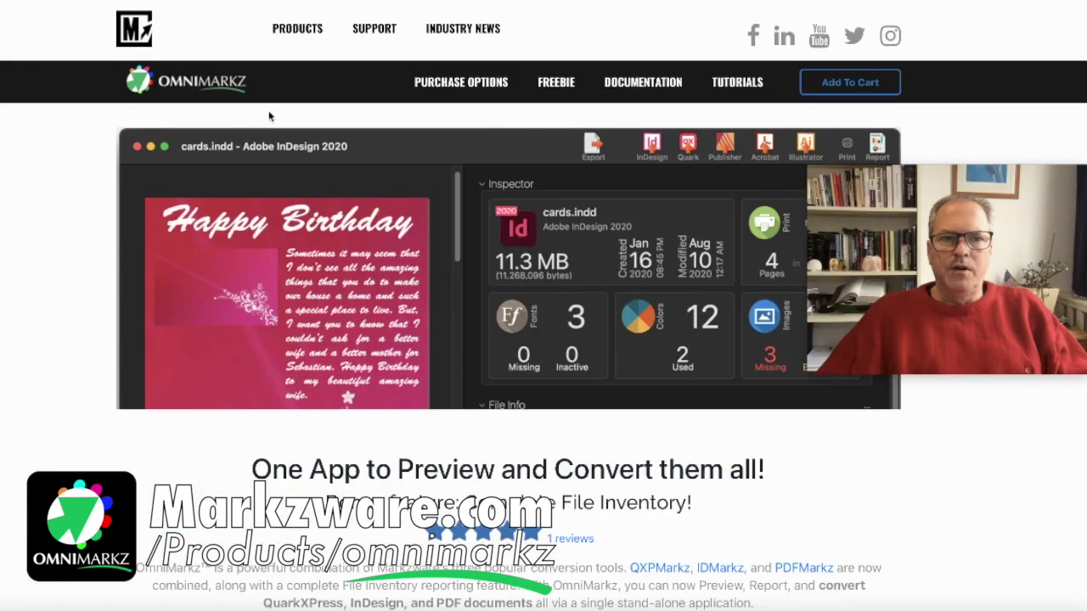
# Step: Look through the OmniMarkz product page for its supported conversions, export formats, pricing and workflow features
pyautogui.scroll(-10, 367, 241)
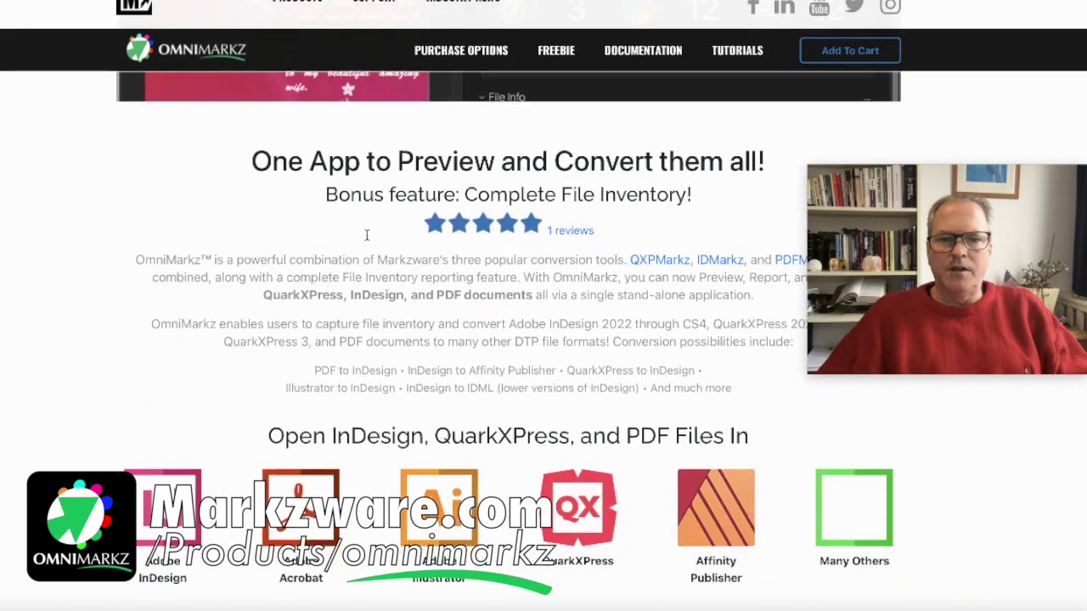
pyautogui.scroll(-11, 368, 241)
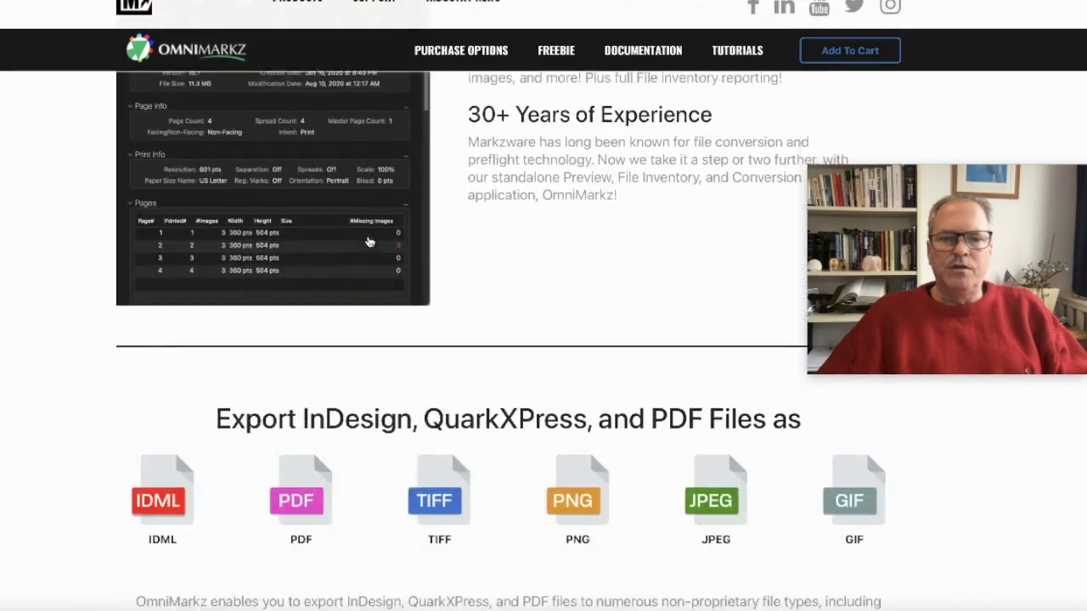
pyautogui.scroll(-10, 368, 241)
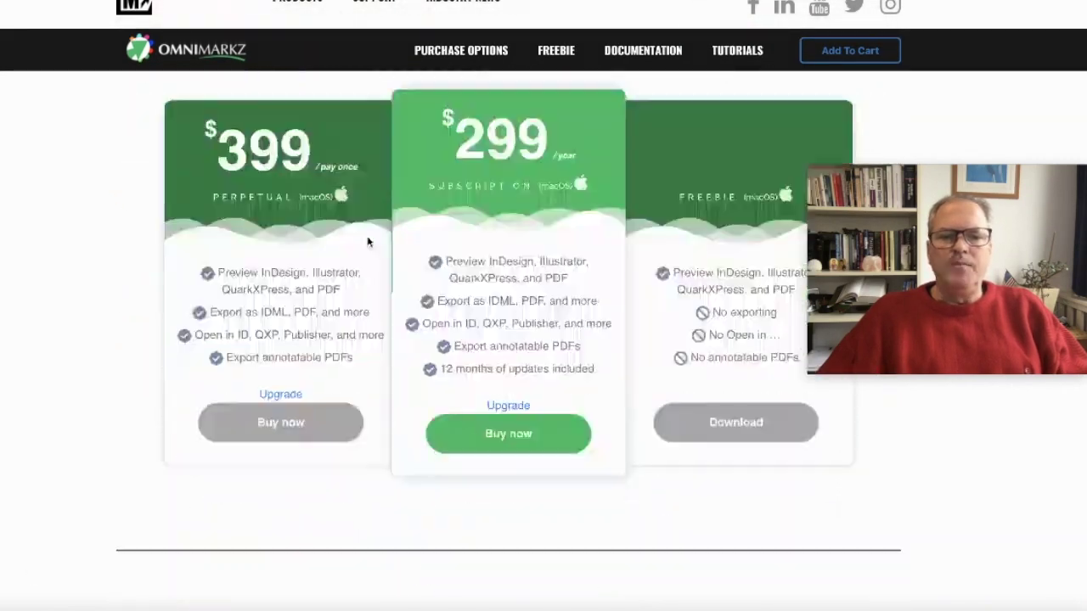
pyautogui.scroll(-1, 367, 241)
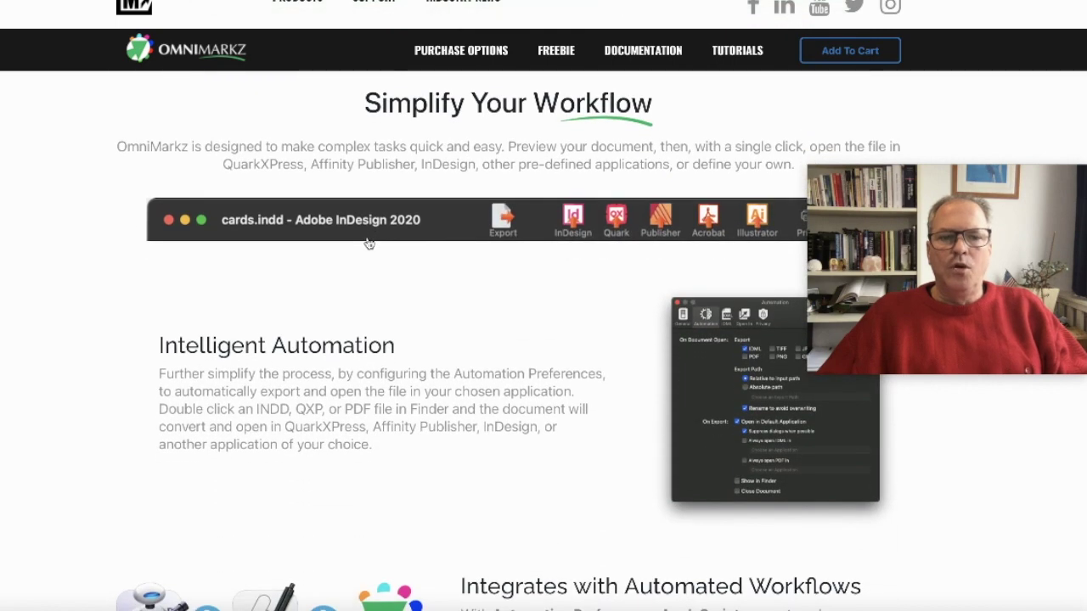